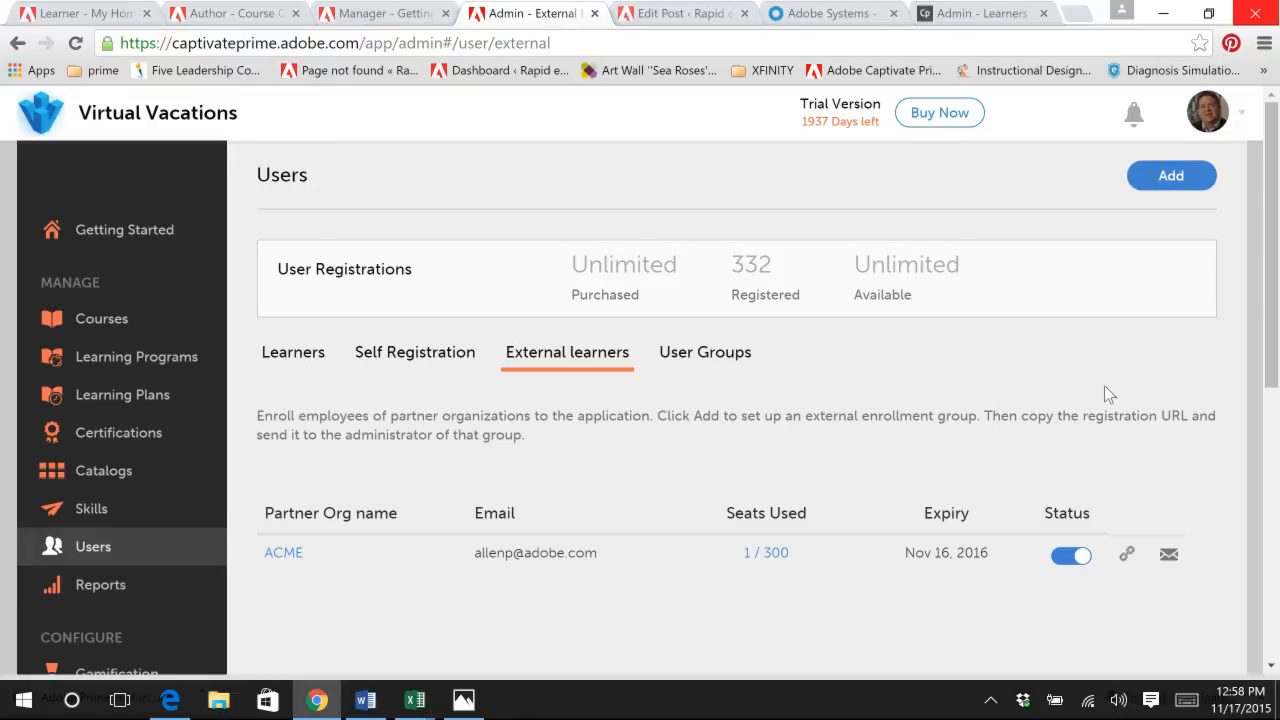
Step: Start a new external enrollment for partner org Agency One with a seat limit of 30 and the partner admin's e-mail
{"action": "left_click", "coordinate": [1171, 177]}
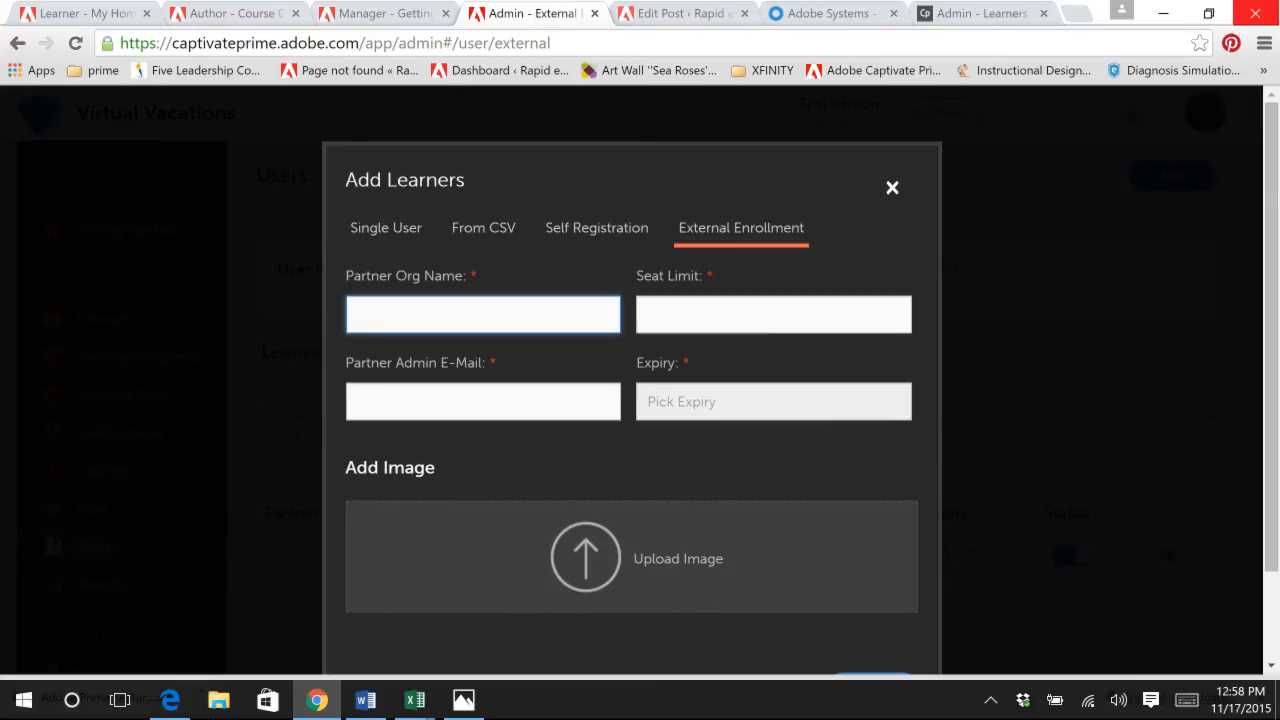
{"action": "left_click", "coordinate": [483, 315]}
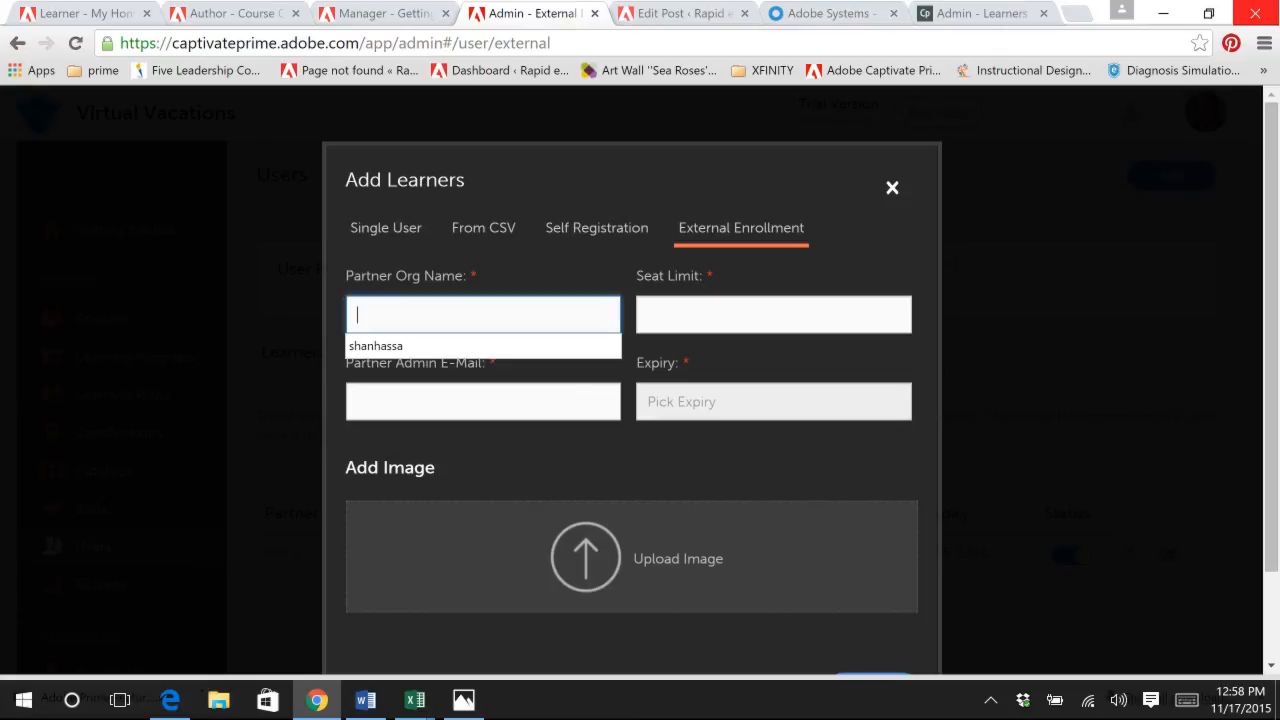
{"action": "type", "text": "Agenc"}
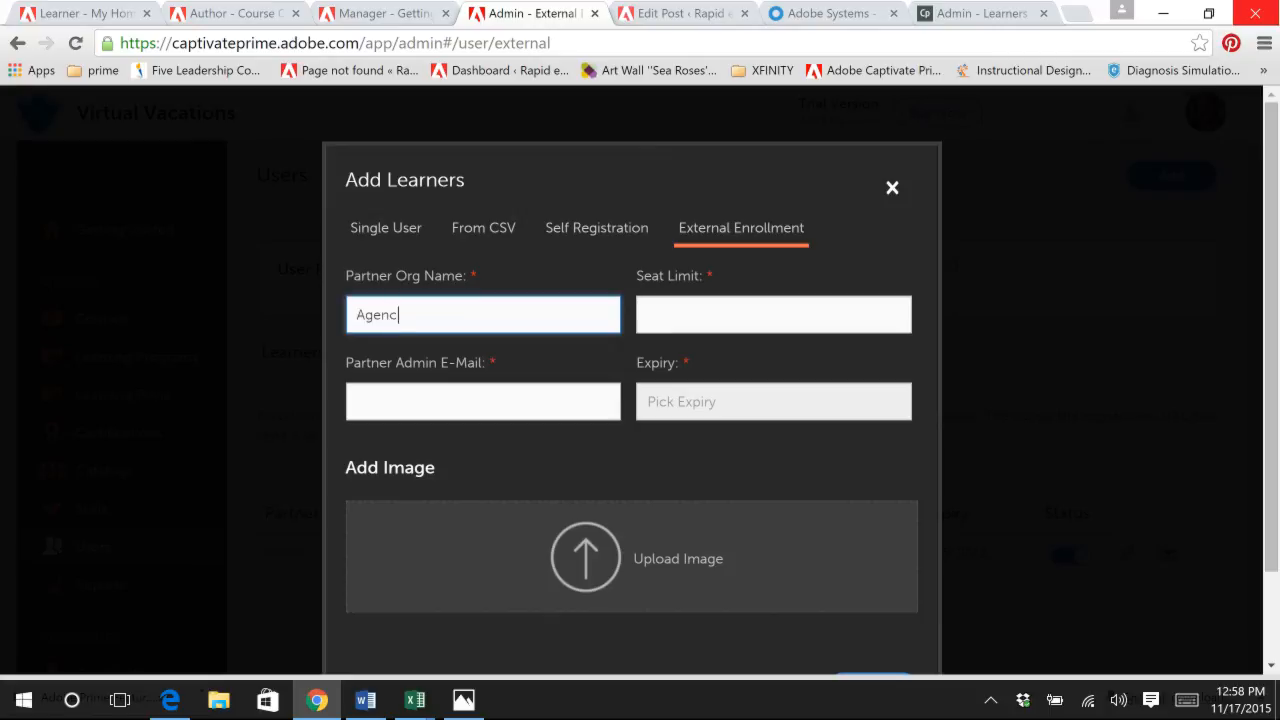
{"action": "type", "text": "y One"}
{"action": "left_click", "coordinate": [710, 312]}
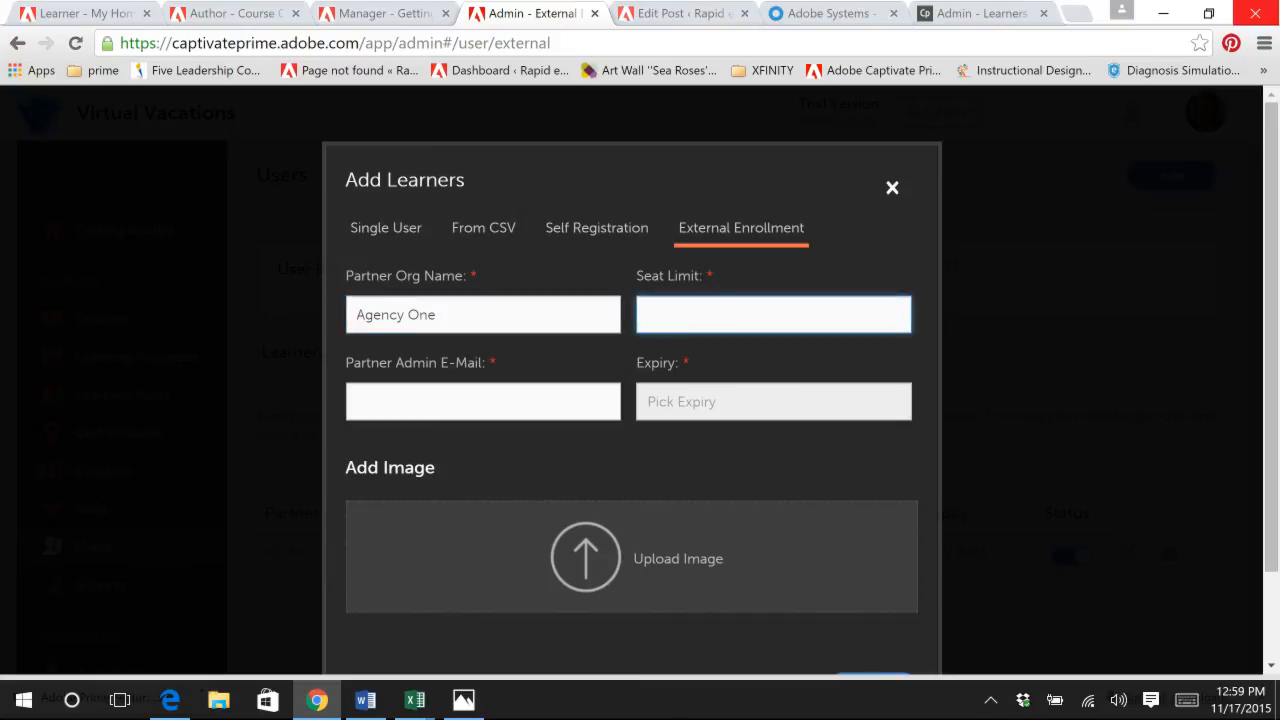
{"action": "type", "text": "30"}
{"action": "left_click", "coordinate": [450, 401]}
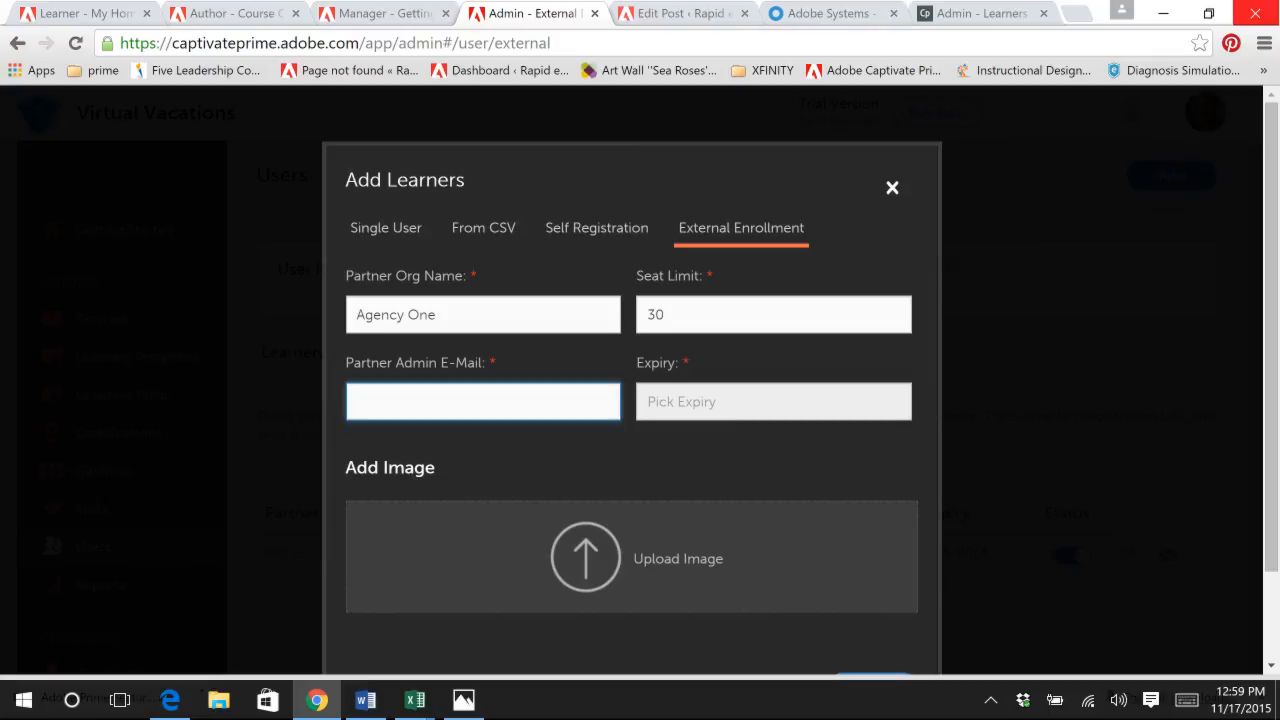
{"action": "type", "text": "vir"}
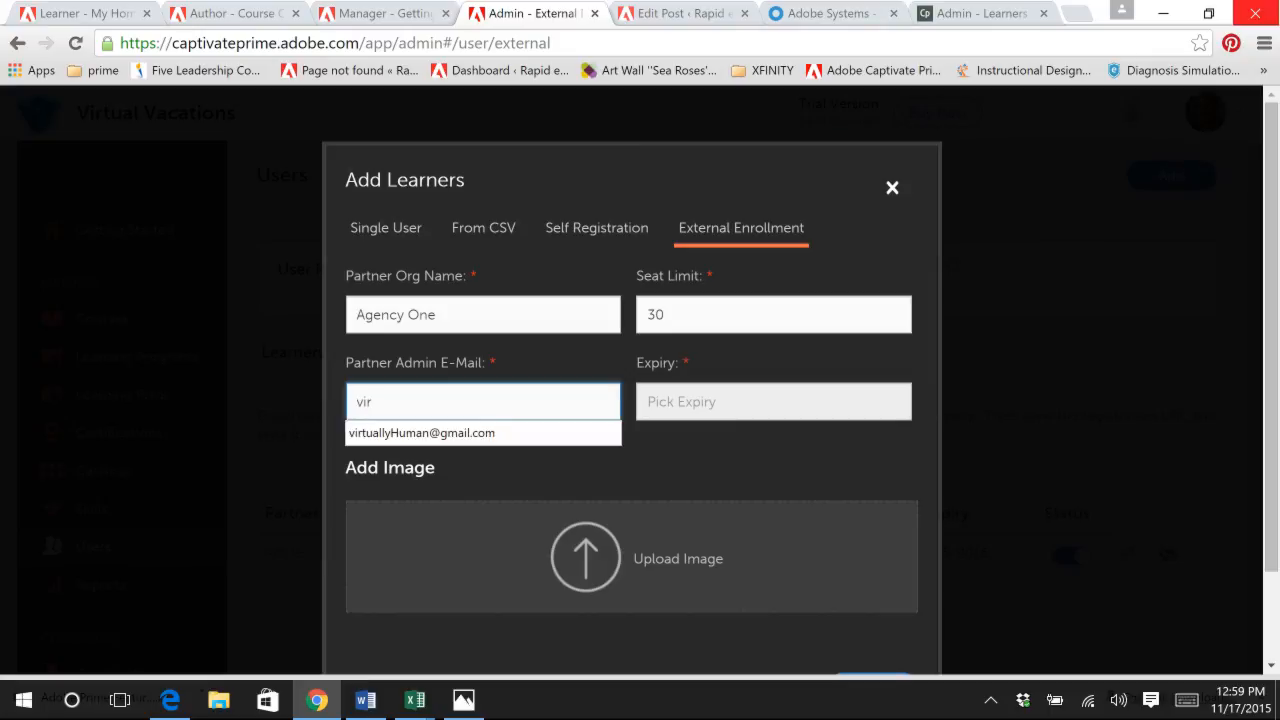
{"action": "left_click", "coordinate": [415, 432]}
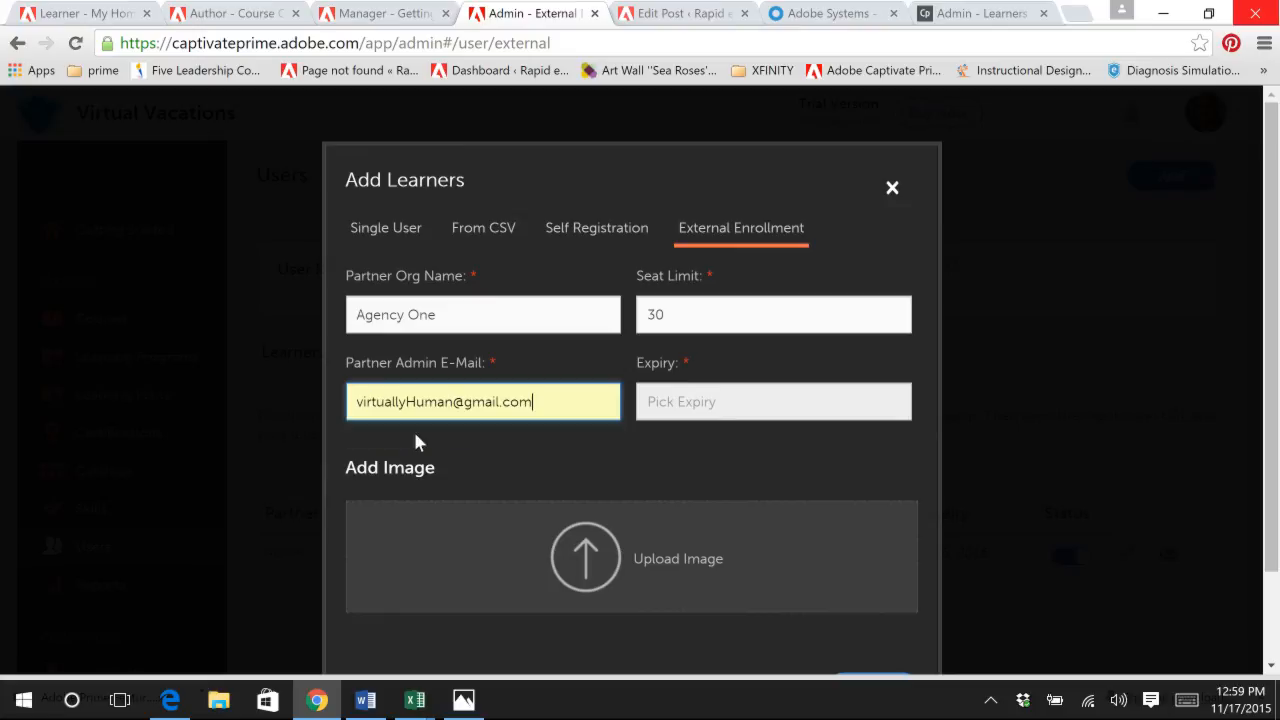
Step: Set the external enrollment's expiry date to Jul 15, 2016
{"action": "left_click", "coordinate": [672, 410]}
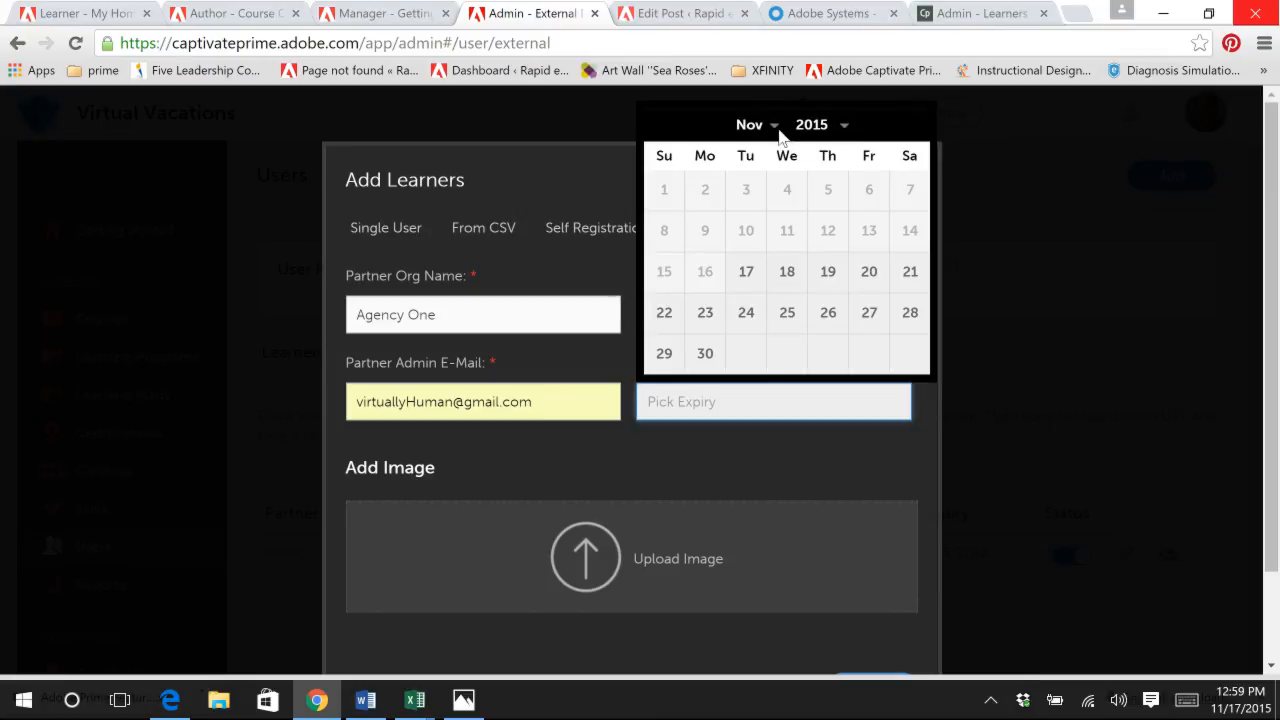
{"action": "left_click", "coordinate": [849, 131]}
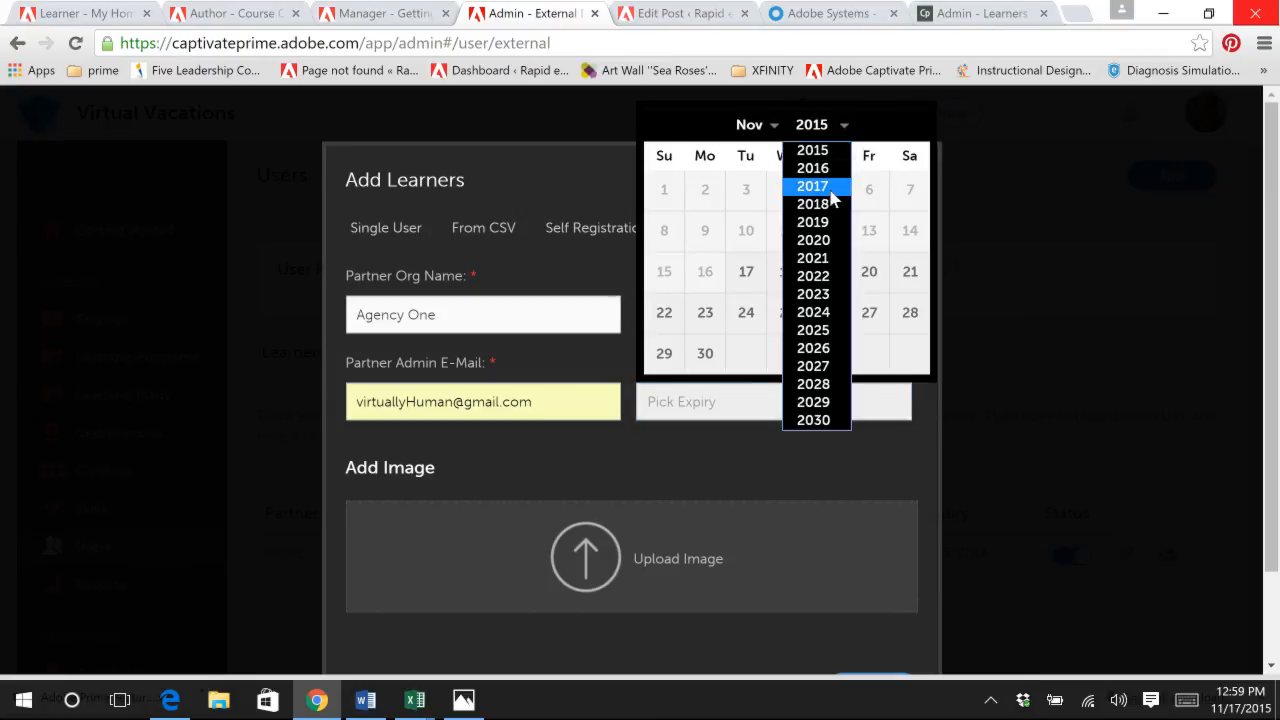
{"action": "left_click", "coordinate": [829, 170]}
{"action": "left_click", "coordinate": [775, 130]}
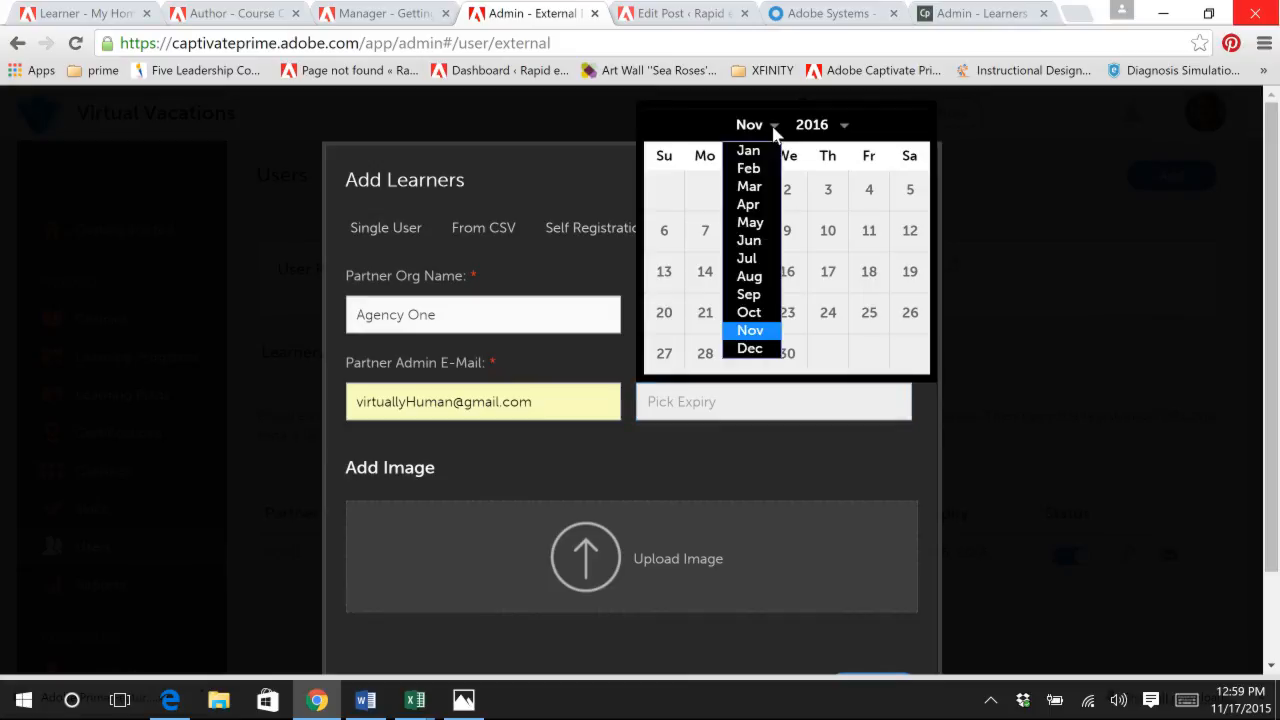
{"action": "left_click", "coordinate": [767, 260]}
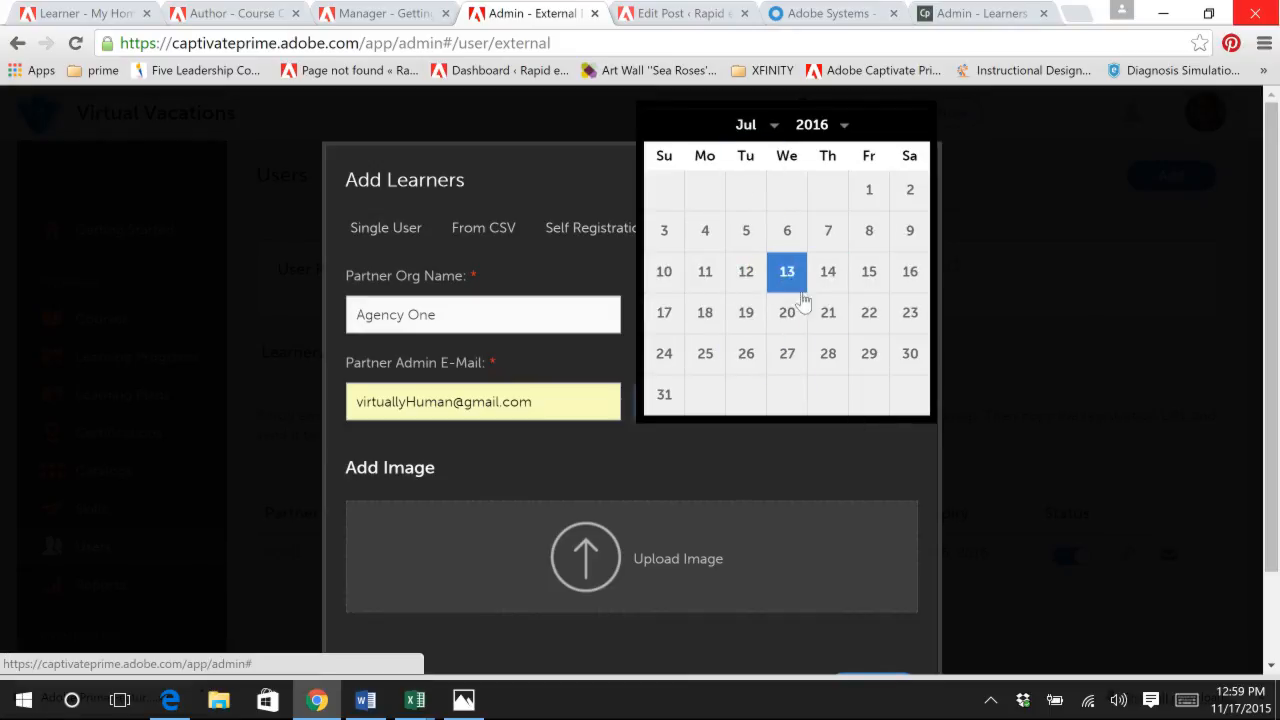
{"action": "left_click", "coordinate": [868, 272]}
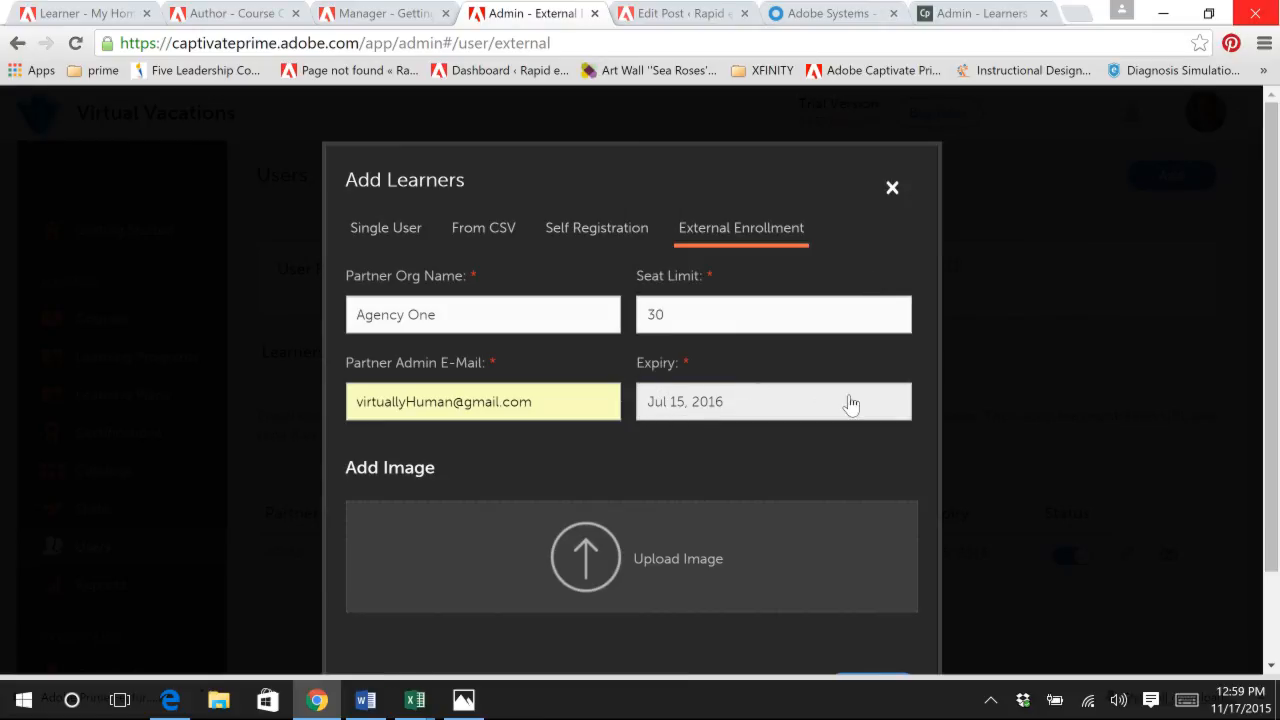
Step: Upload the twoOption_logo_MC2 image from the Desktop as the partner organization's image
{"action": "left_click", "coordinate": [613, 558]}
{"action": "scroll", "coordinate": [597, 443], "scroll_direction": "down", "scroll_amount": 5}
{"action": "scroll", "coordinate": [597, 443], "scroll_direction": "down", "scroll_amount": 10}
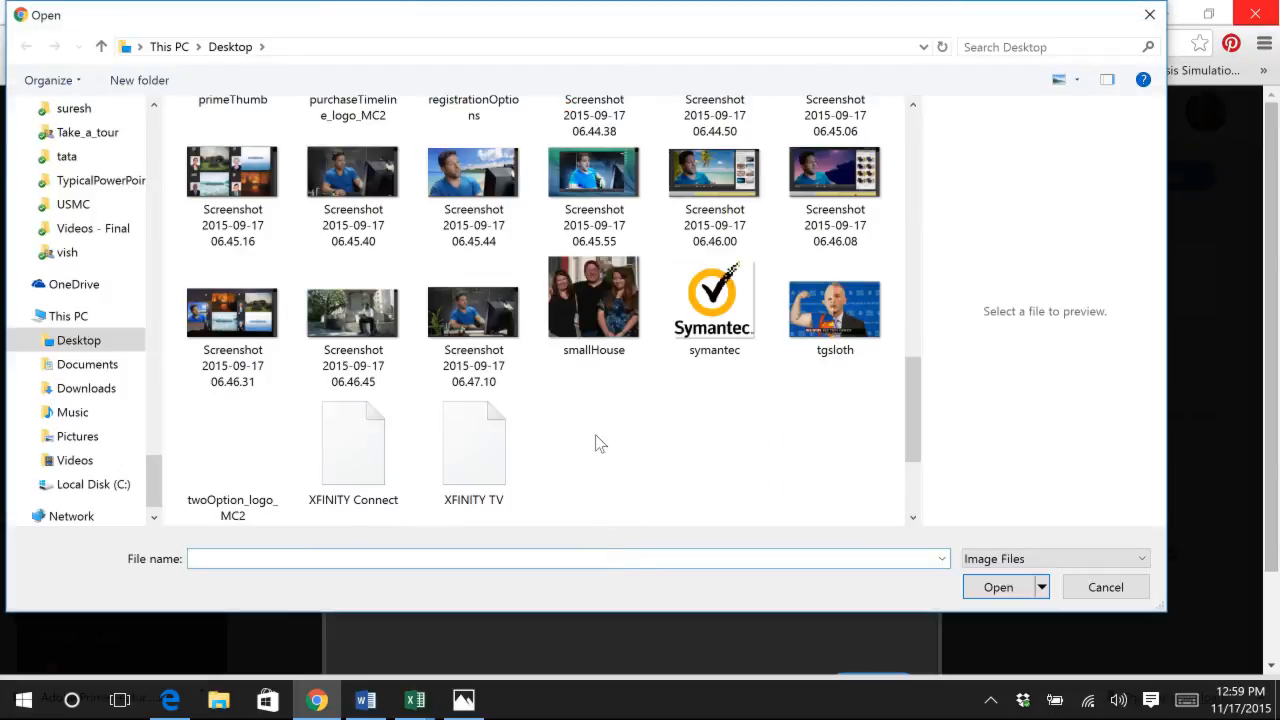
{"action": "left_click", "coordinate": [230, 450]}
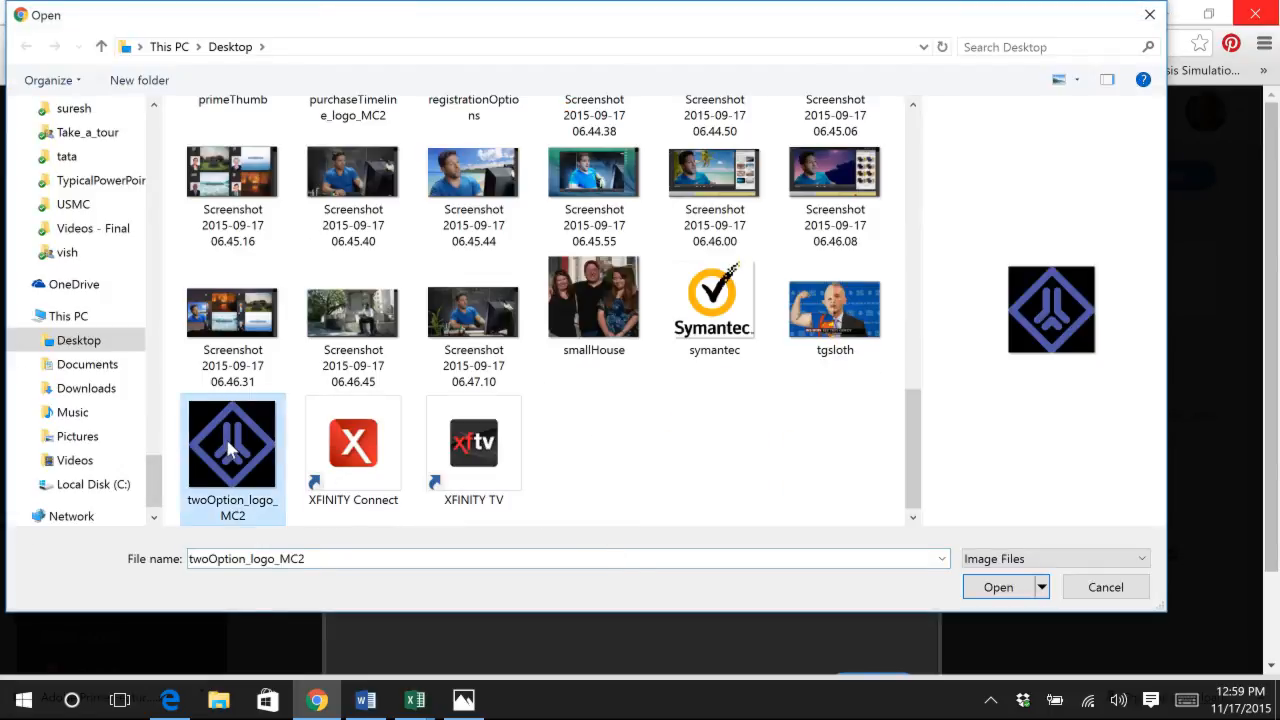
{"action": "left_click", "coordinate": [1000, 587]}
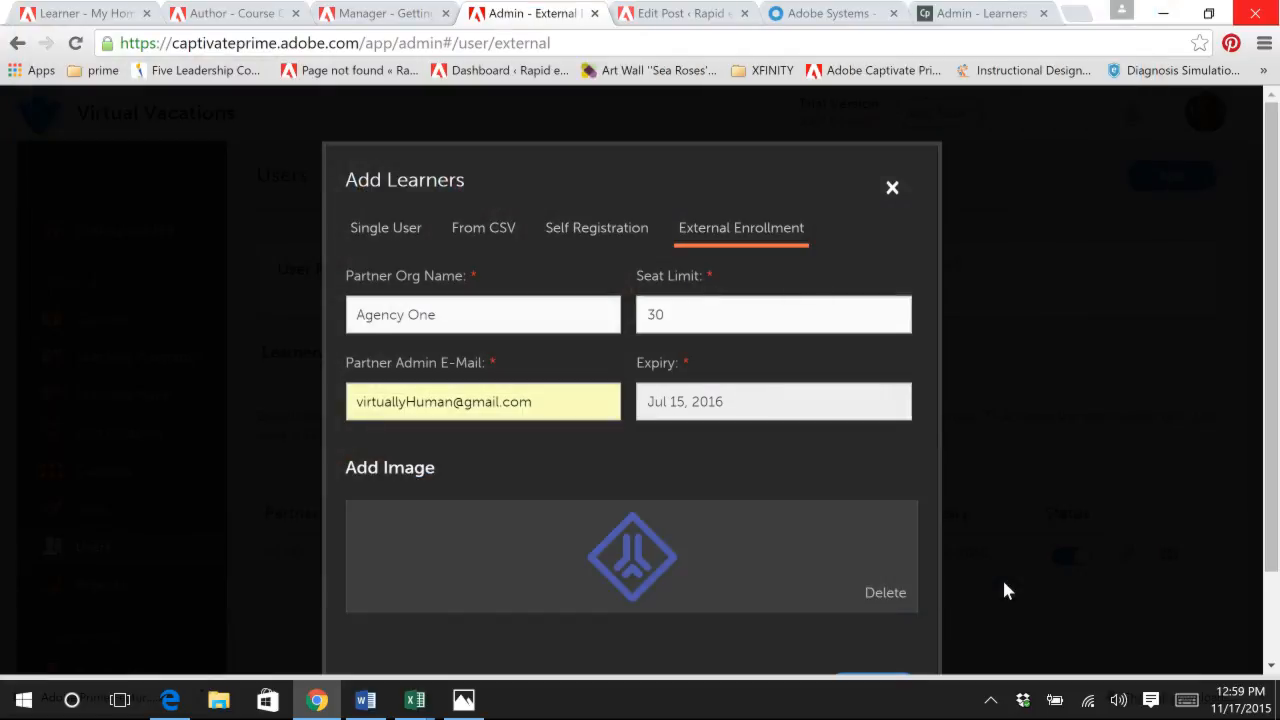
Step: Save the external enrollment profile and enable the Agency One entry's status
{"action": "scroll", "coordinate": [820, 515], "scroll_direction": "down", "scroll_amount": 1}
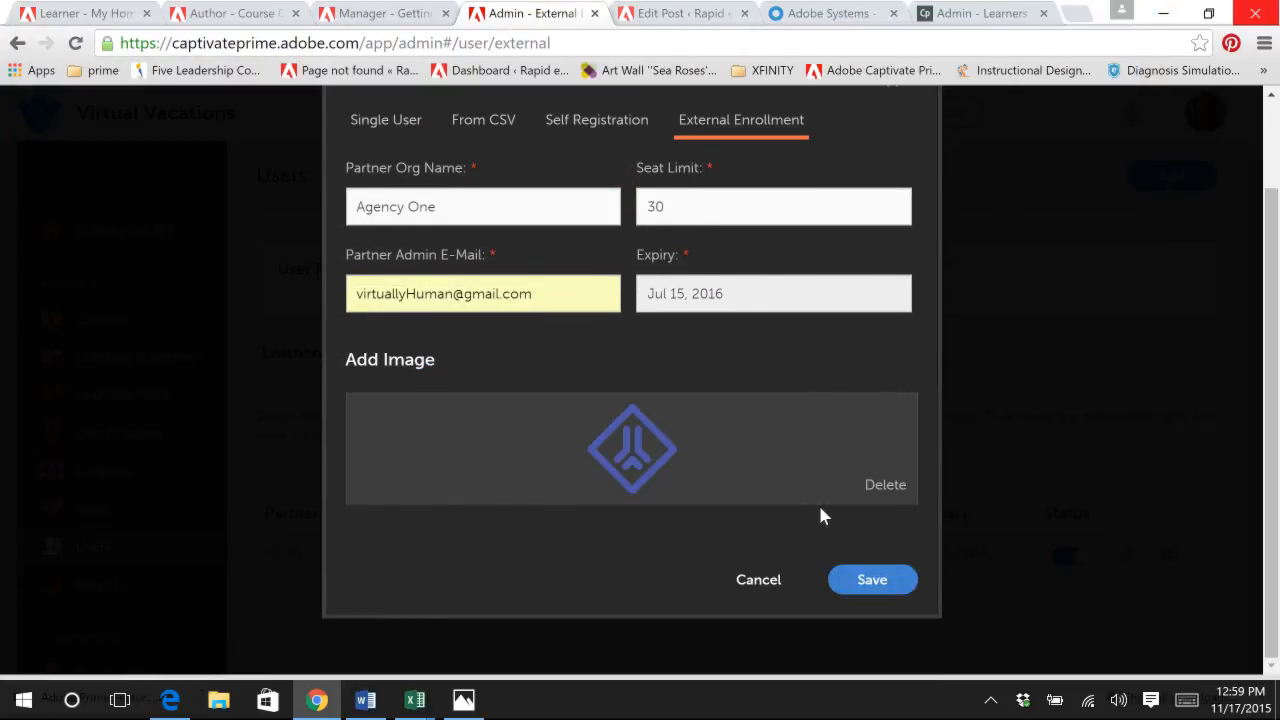
{"action": "left_click", "coordinate": [885, 582]}
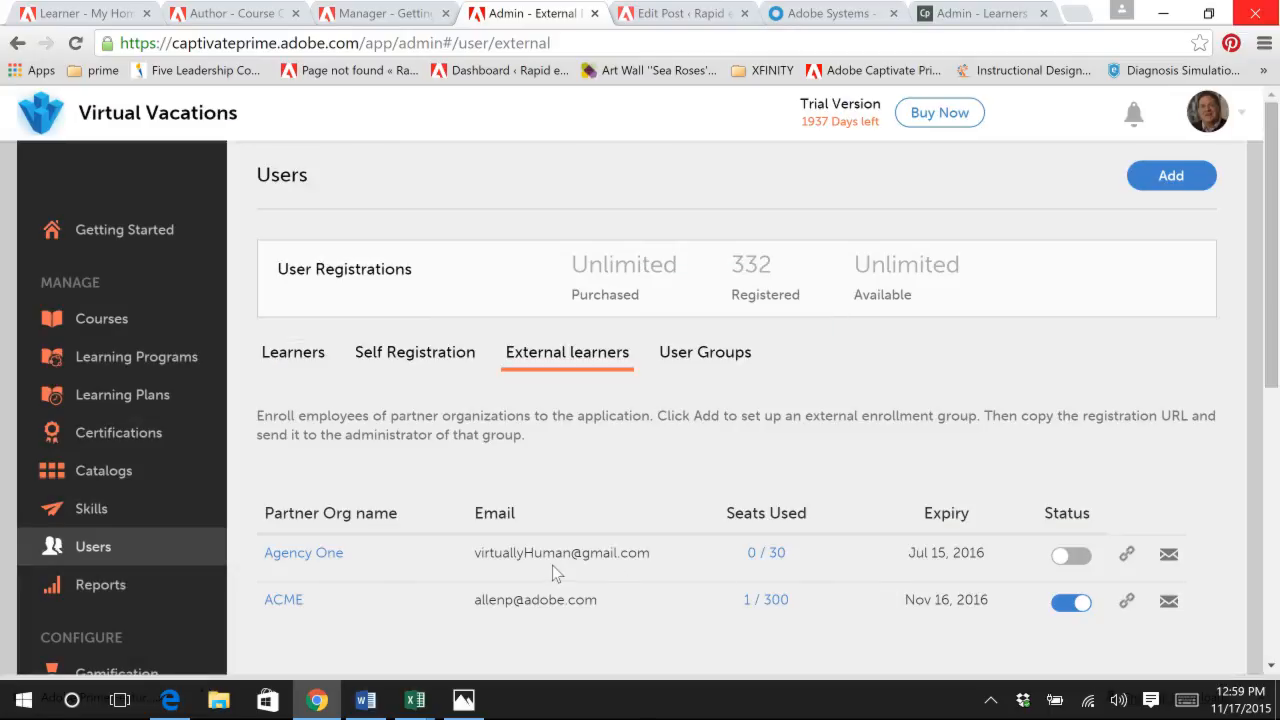
{"action": "left_click", "coordinate": [1068, 558]}
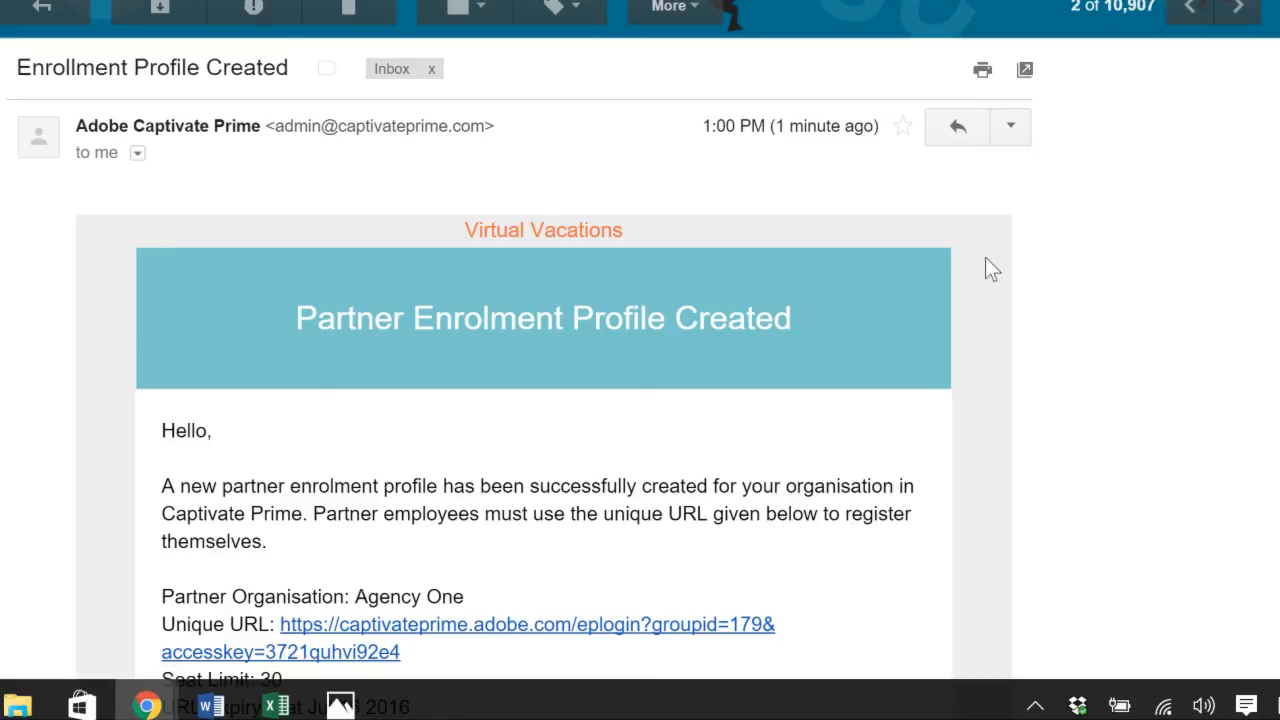
Step: Read through the partner enrolment e-mail for Agency One and open its unique registration URL
{"action": "scroll", "coordinate": [1037, 445], "scroll_direction": "down", "scroll_amount": 3}
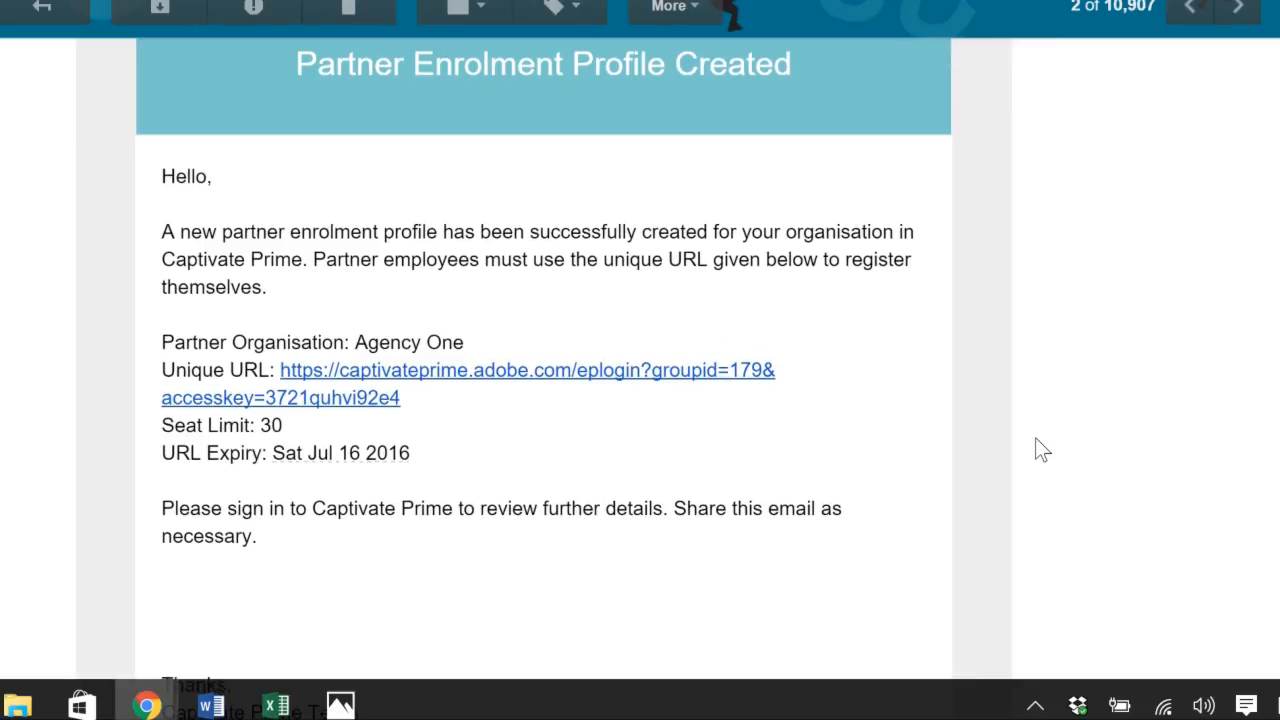
{"action": "scroll", "coordinate": [838, 322], "scroll_direction": "up", "scroll_amount": 2}
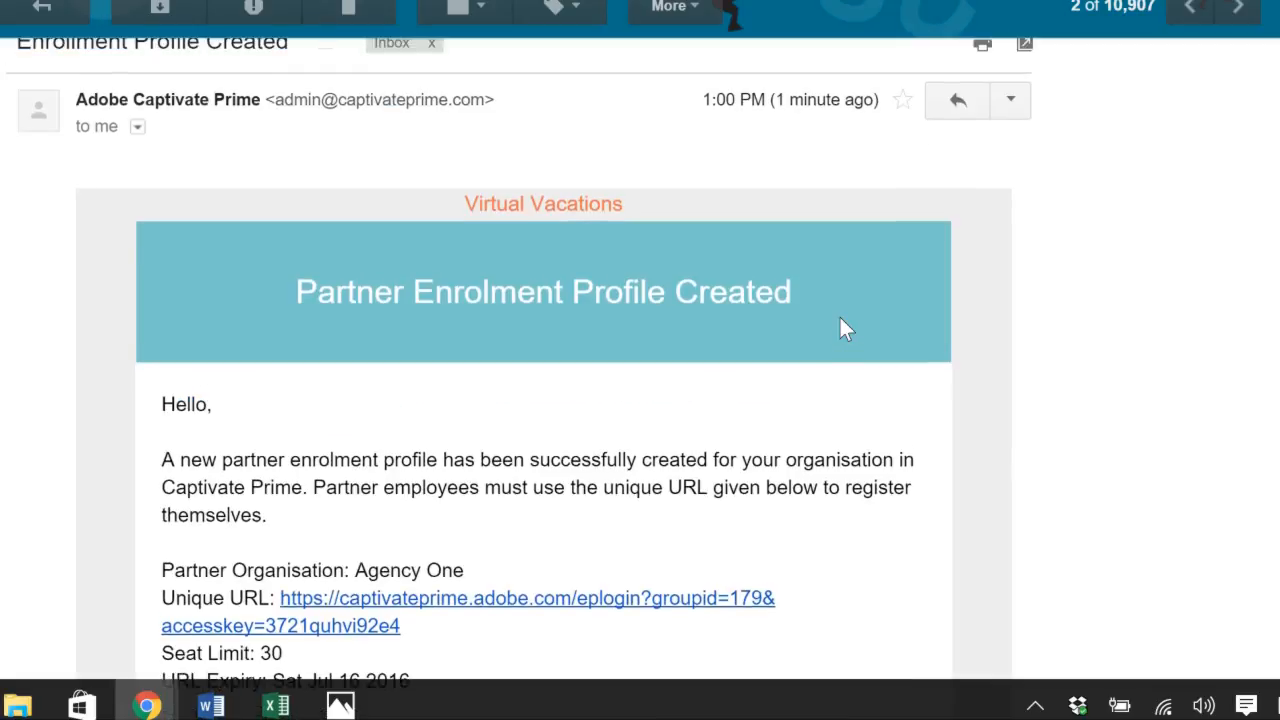
{"action": "scroll", "coordinate": [840, 320], "scroll_direction": "down", "scroll_amount": 2}
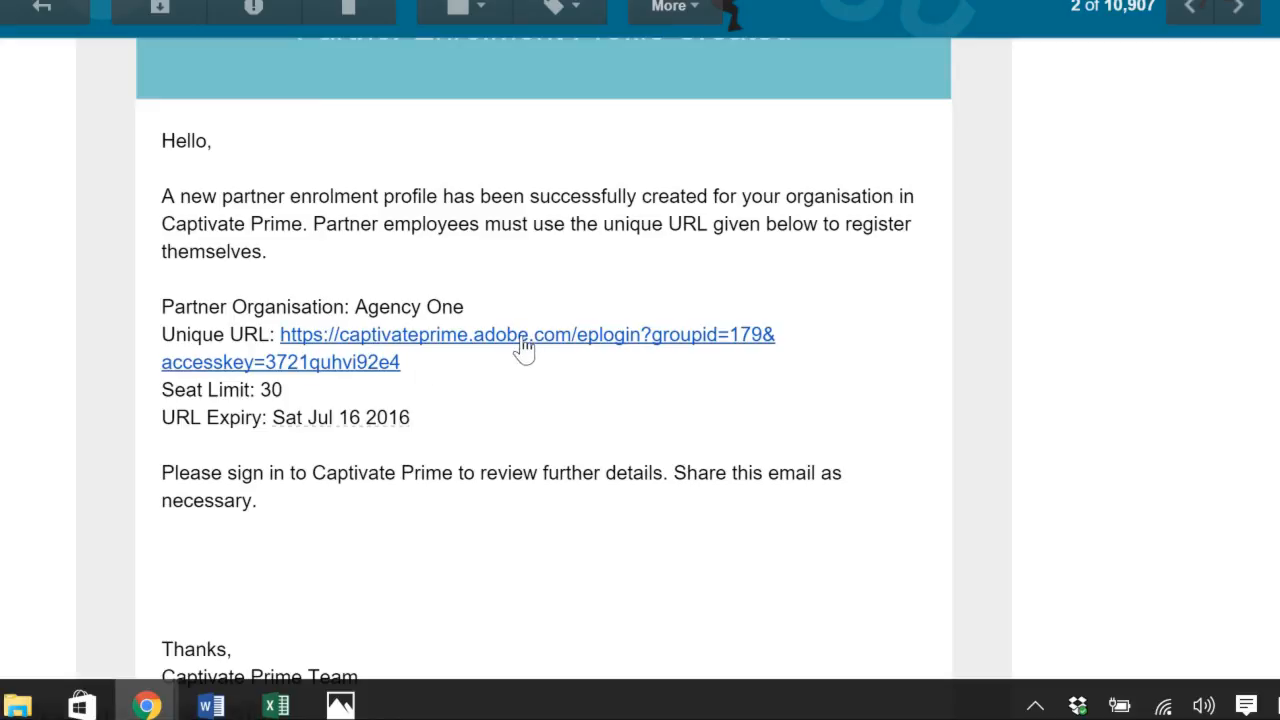
{"action": "scroll", "coordinate": [521, 369], "scroll_direction": "down", "scroll_amount": 3}
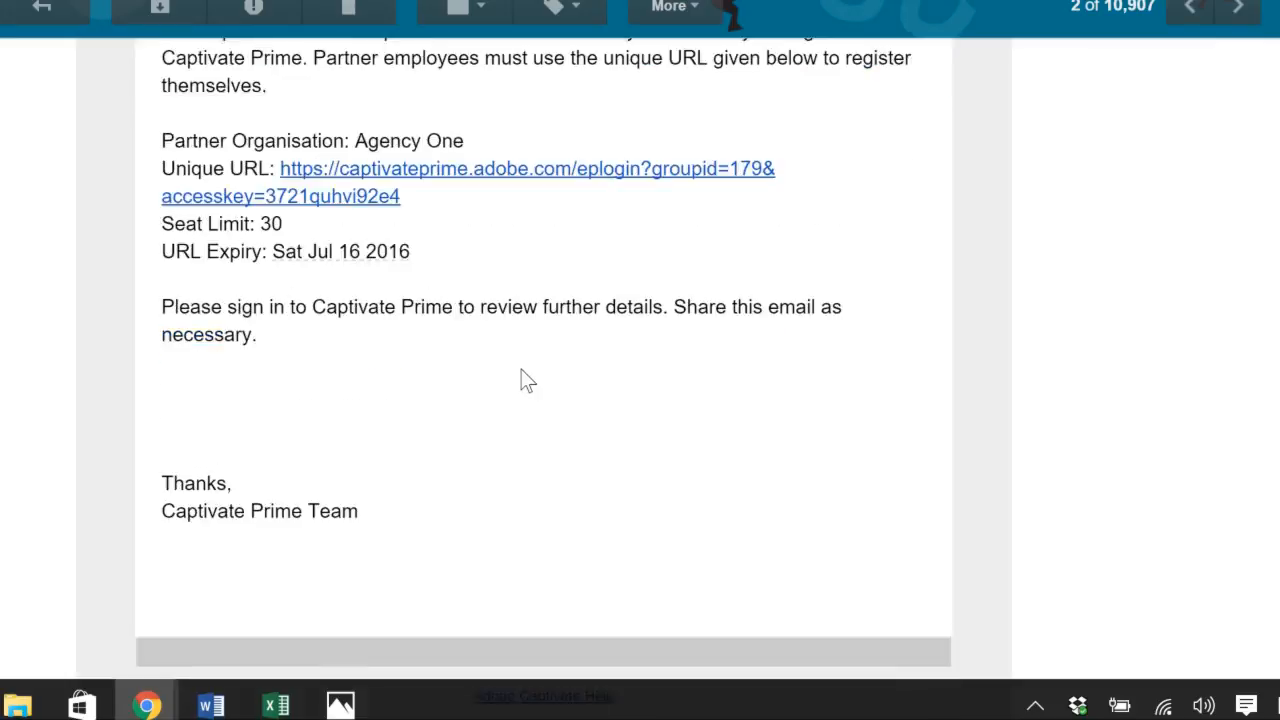
{"action": "scroll", "coordinate": [521, 369], "scroll_direction": "up", "scroll_amount": 3}
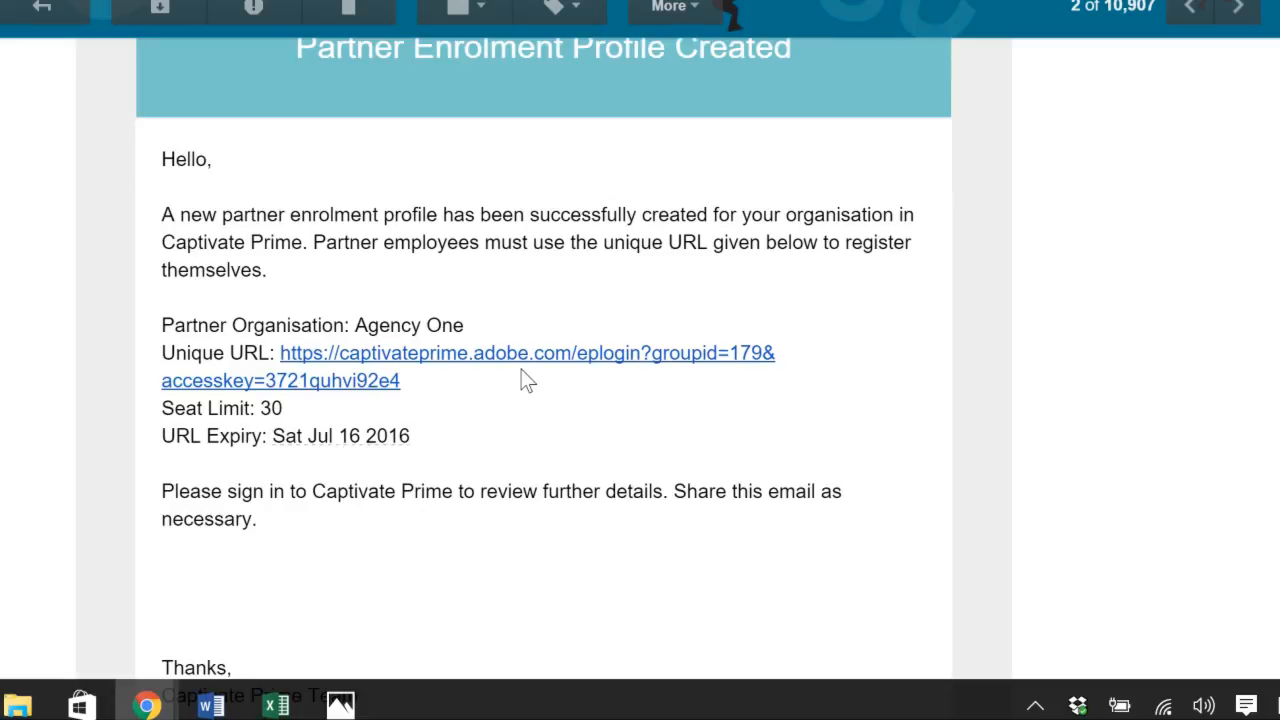
{"action": "left_click", "coordinate": [437, 366]}
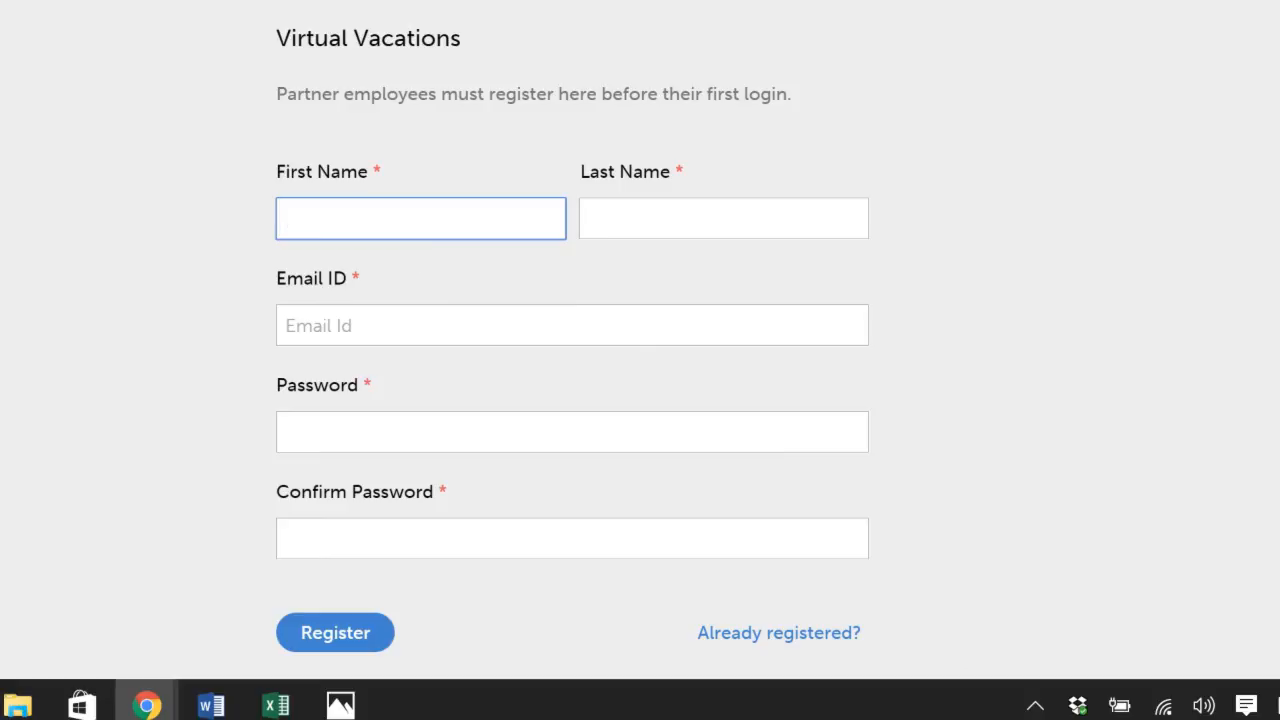
Step: Enter the partner employee's first and last name in the Virtual Vacations registration form
{"action": "key", "text": "Tab"}
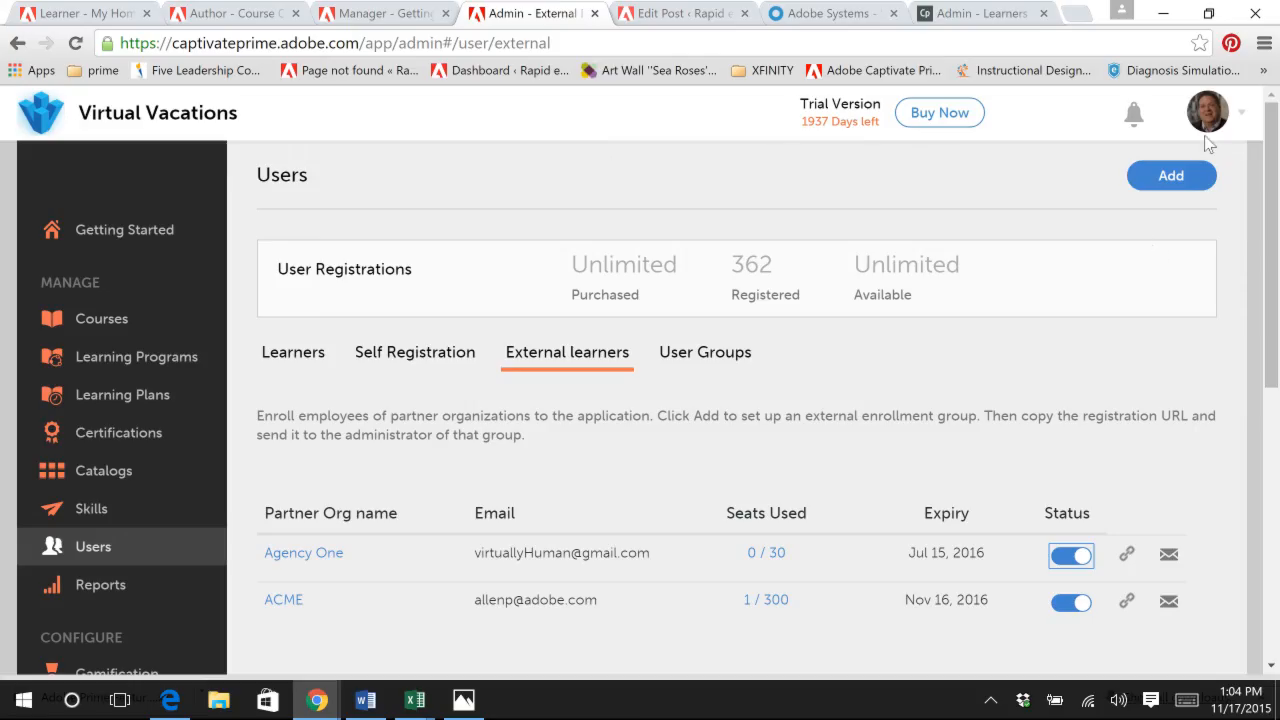
Step: Start a new catalog in the admin account and name it Agency One
{"action": "left_click", "coordinate": [129, 476]}
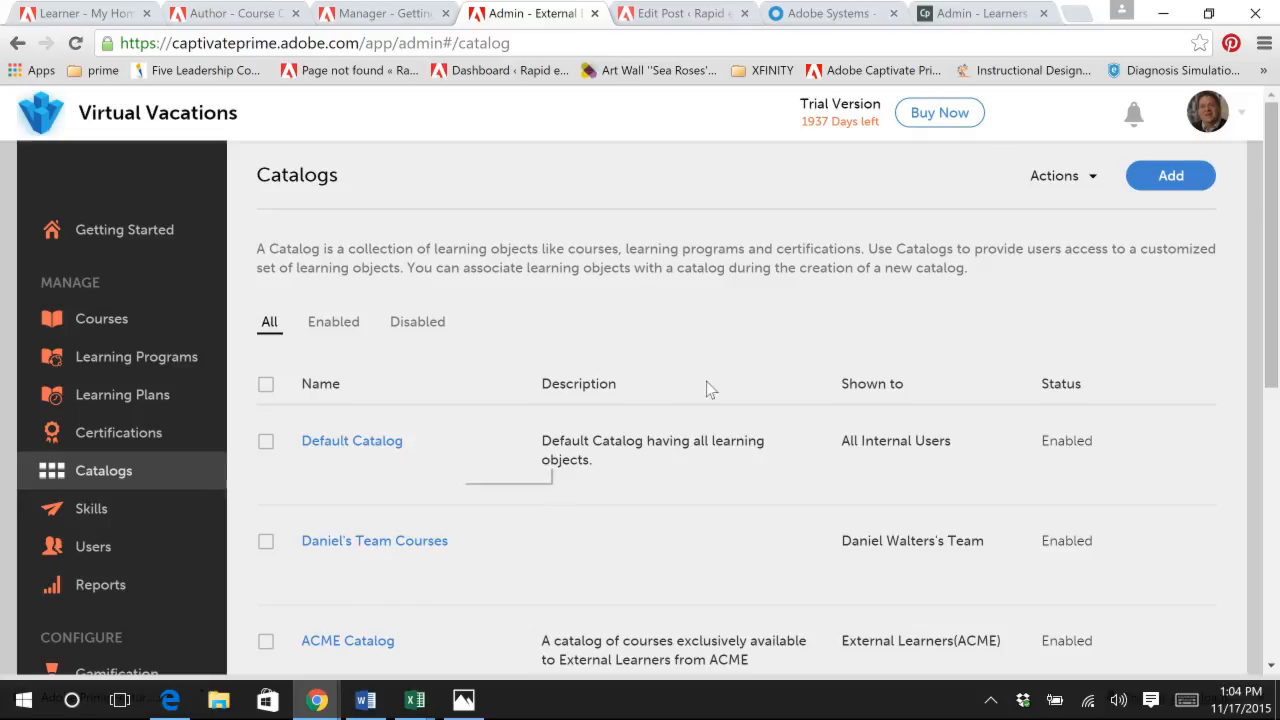
{"action": "left_click", "coordinate": [1172, 176]}
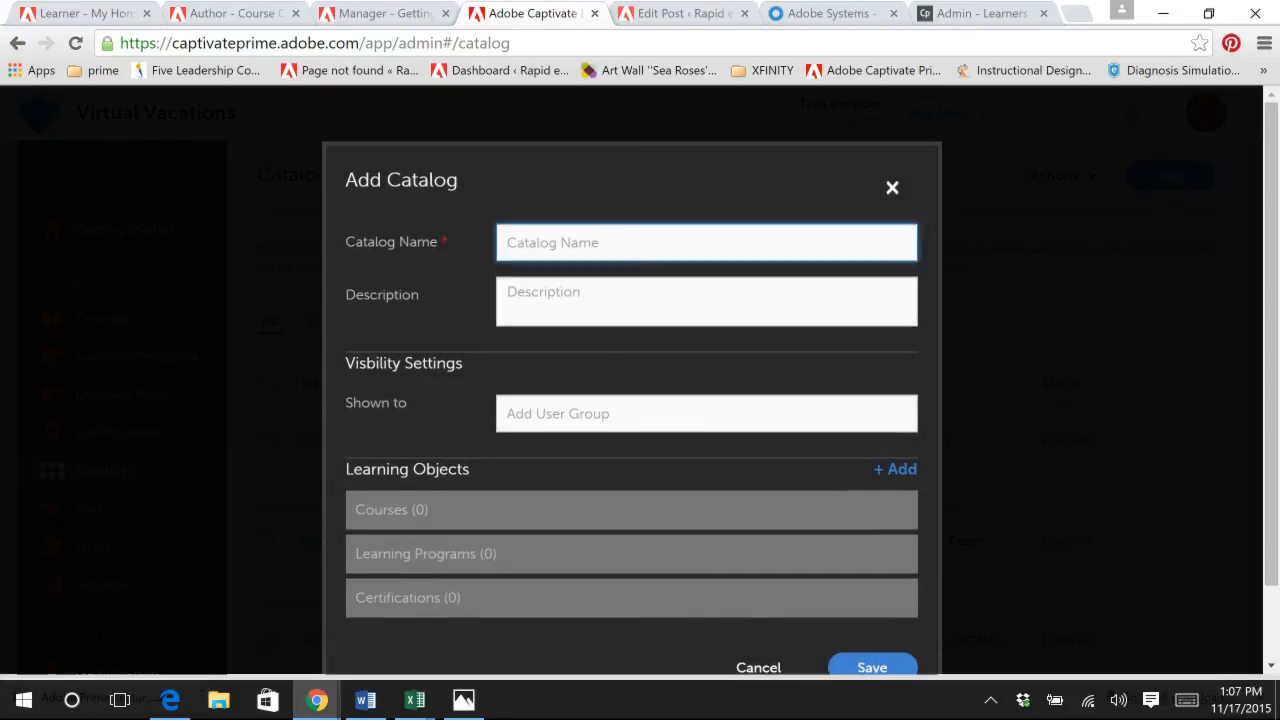
{"action": "type", "text": "Agency "}
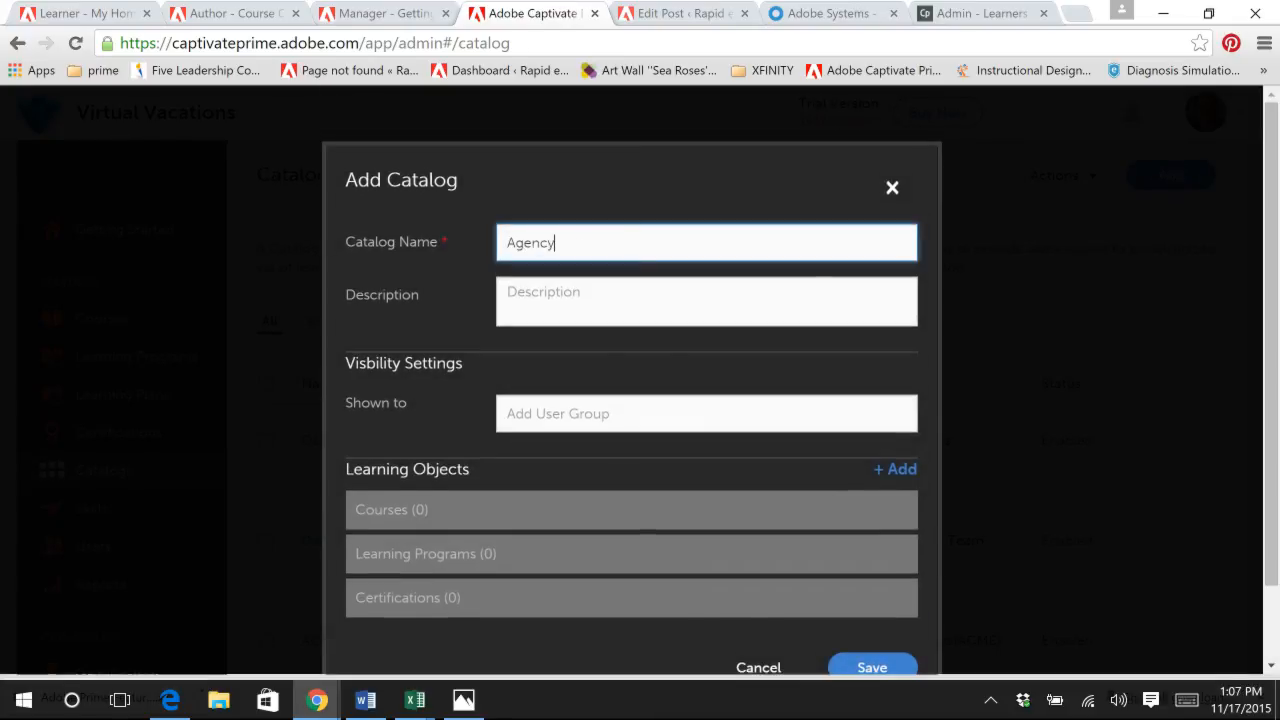
{"action": "type", "text": "One"}
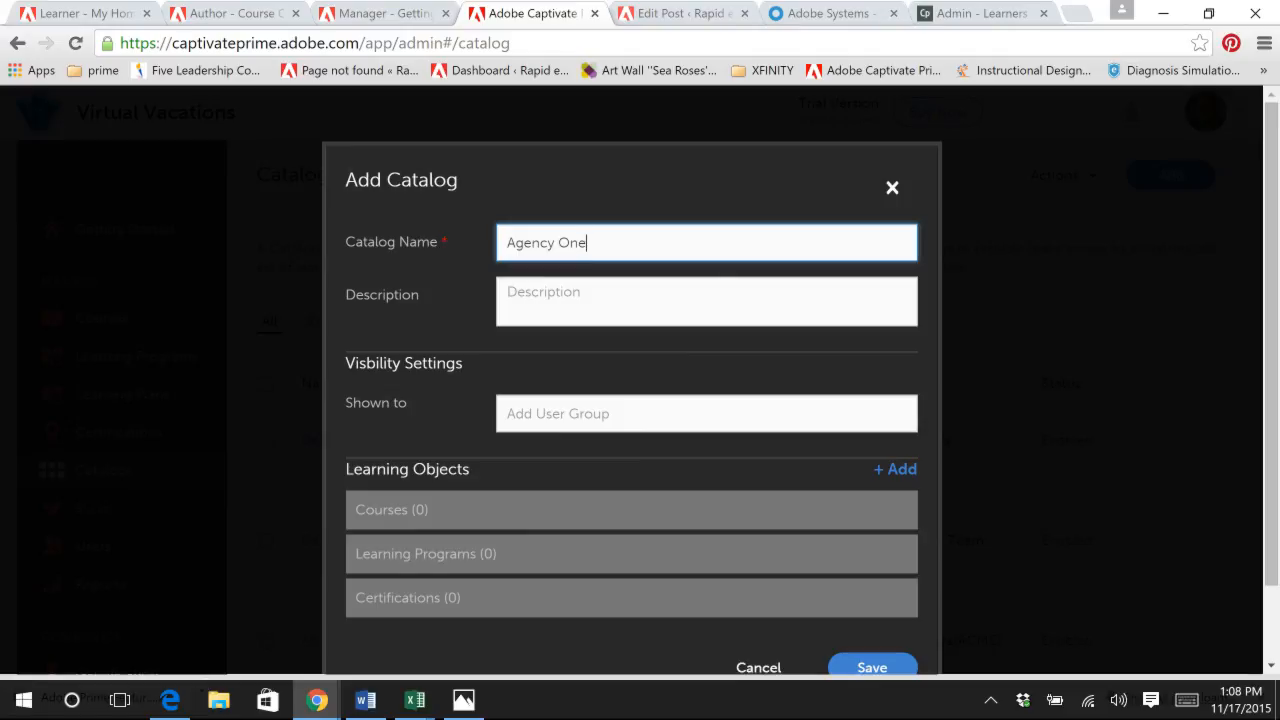
Step: Make the new catalog visible to the External Learners(agency one) user group
{"action": "left_click", "coordinate": [580, 413]}
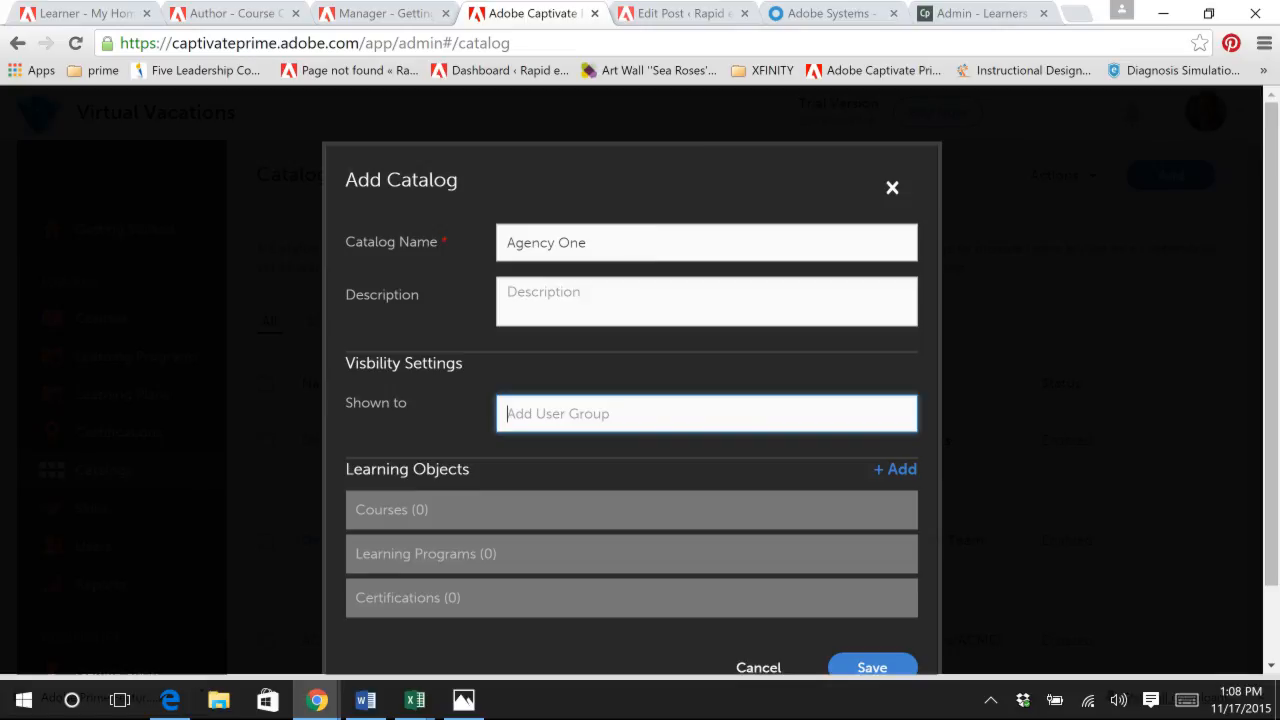
{"action": "type", "text": "ex"}
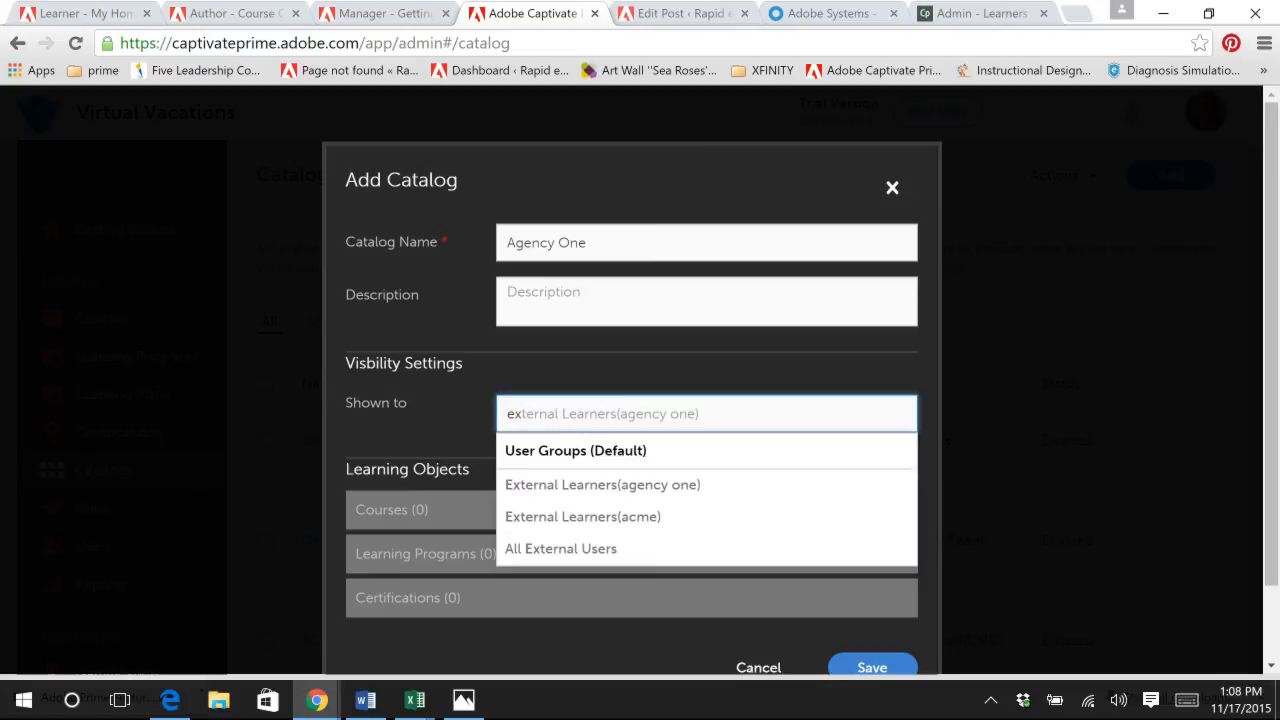
{"action": "left_click", "coordinate": [500, 482]}
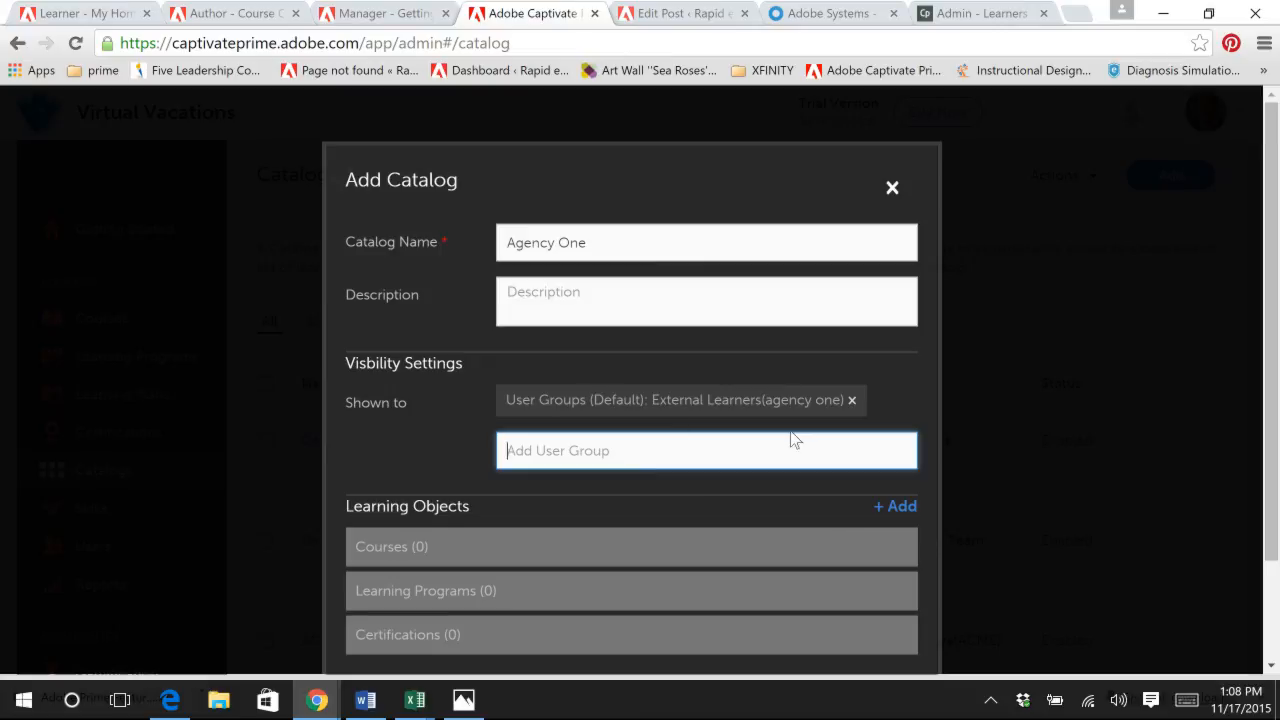
Step: Add both Business Communications courses, the Business Communication learning program and the Prime Certified certification to the Agency One catalog
{"action": "left_click", "coordinate": [901, 507]}
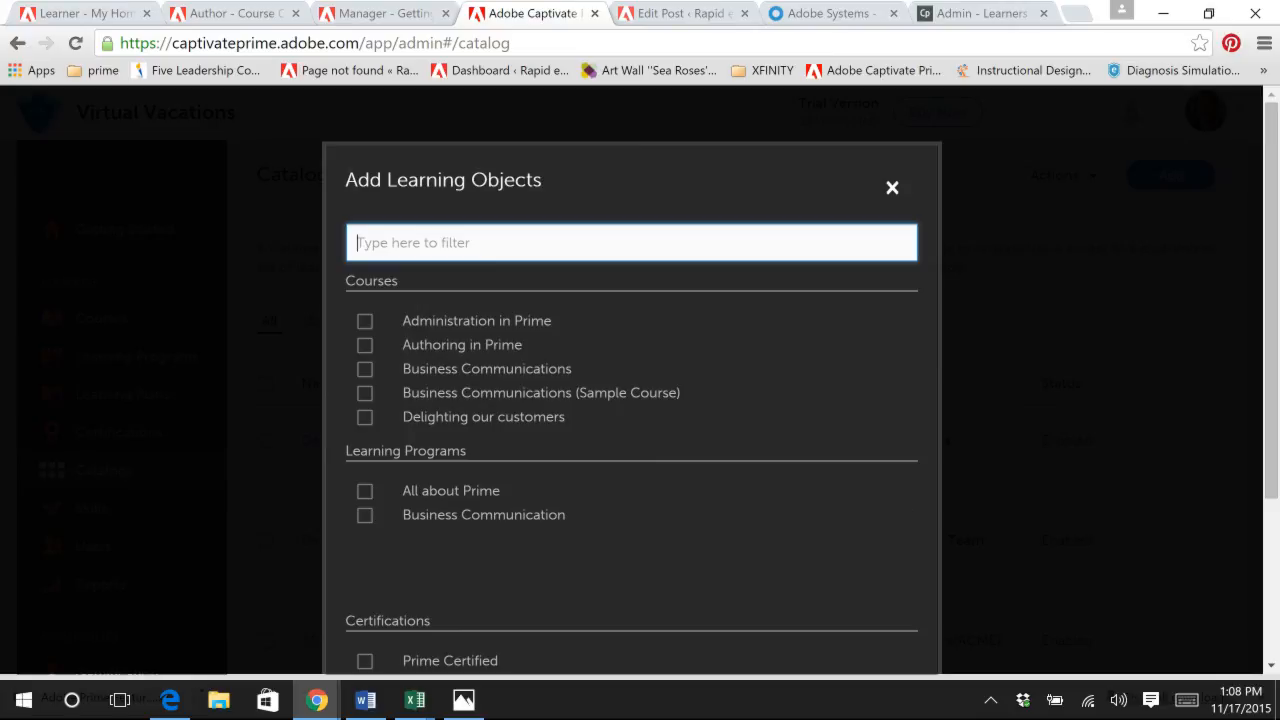
{"action": "left_click", "coordinate": [364, 369]}
{"action": "left_click", "coordinate": [365, 392]}
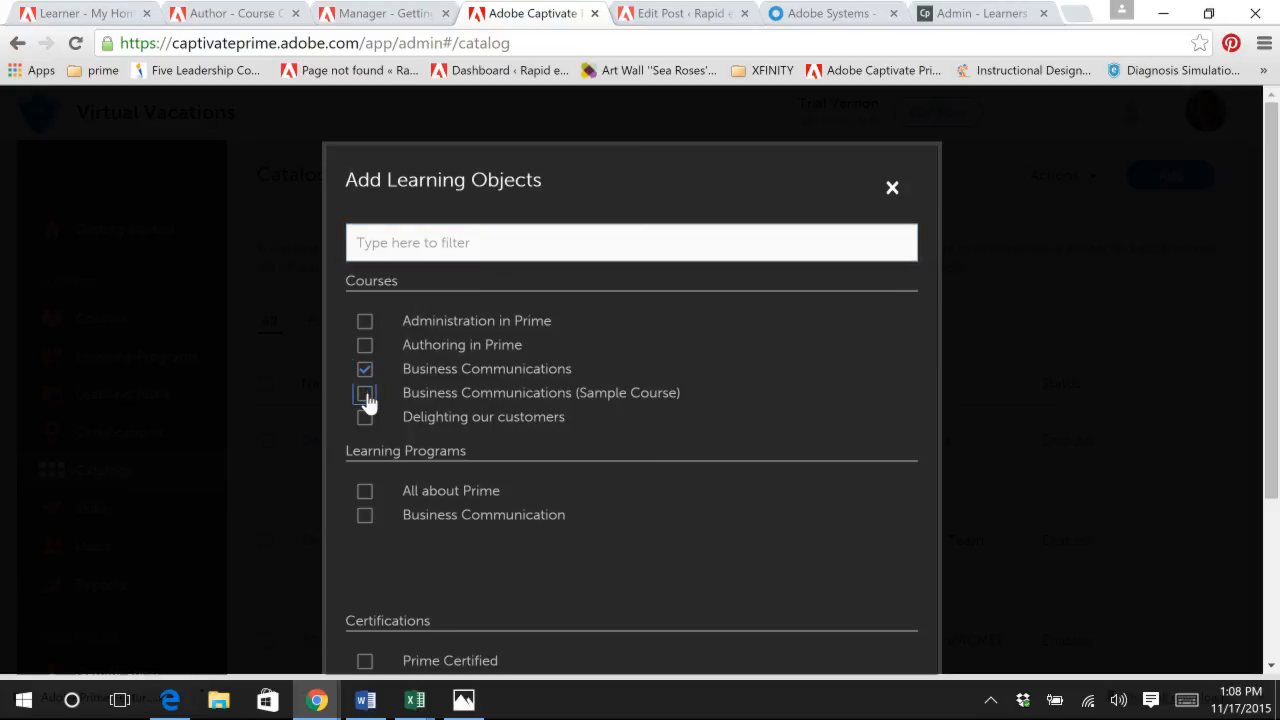
{"action": "scroll", "coordinate": [487, 473], "scroll_direction": "down", "scroll_amount": 3}
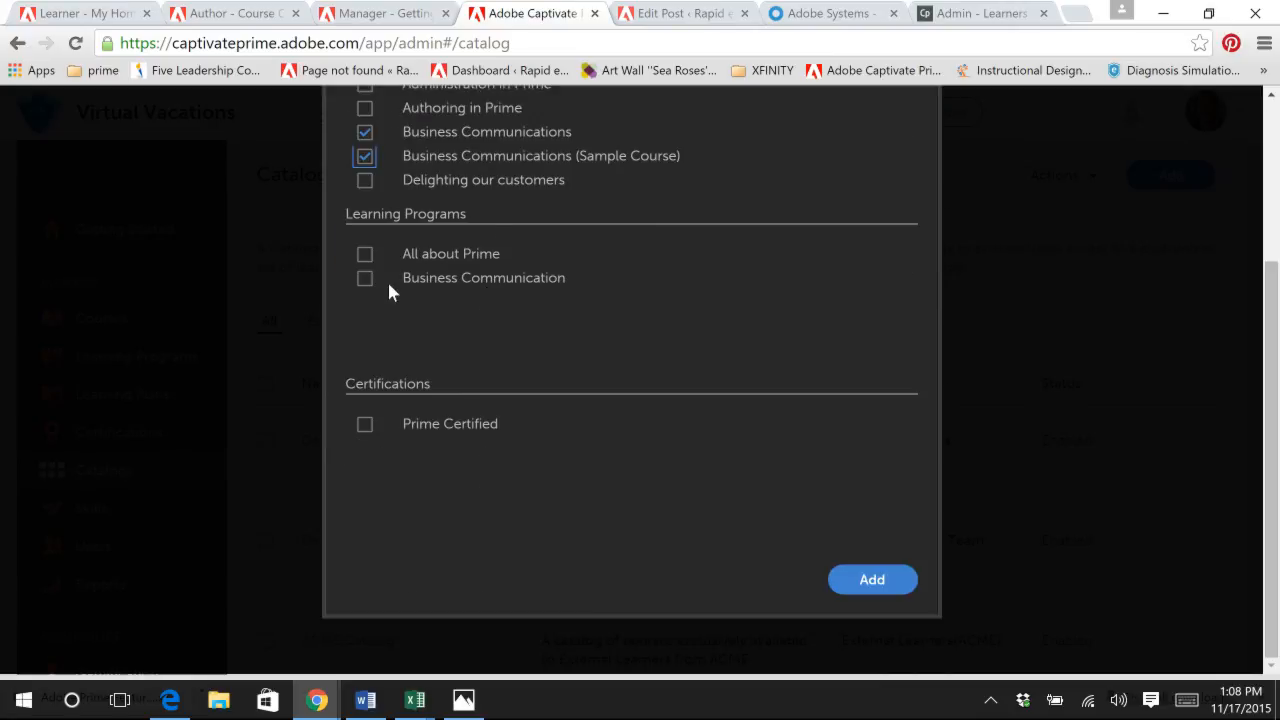
{"action": "left_click", "coordinate": [366, 280]}
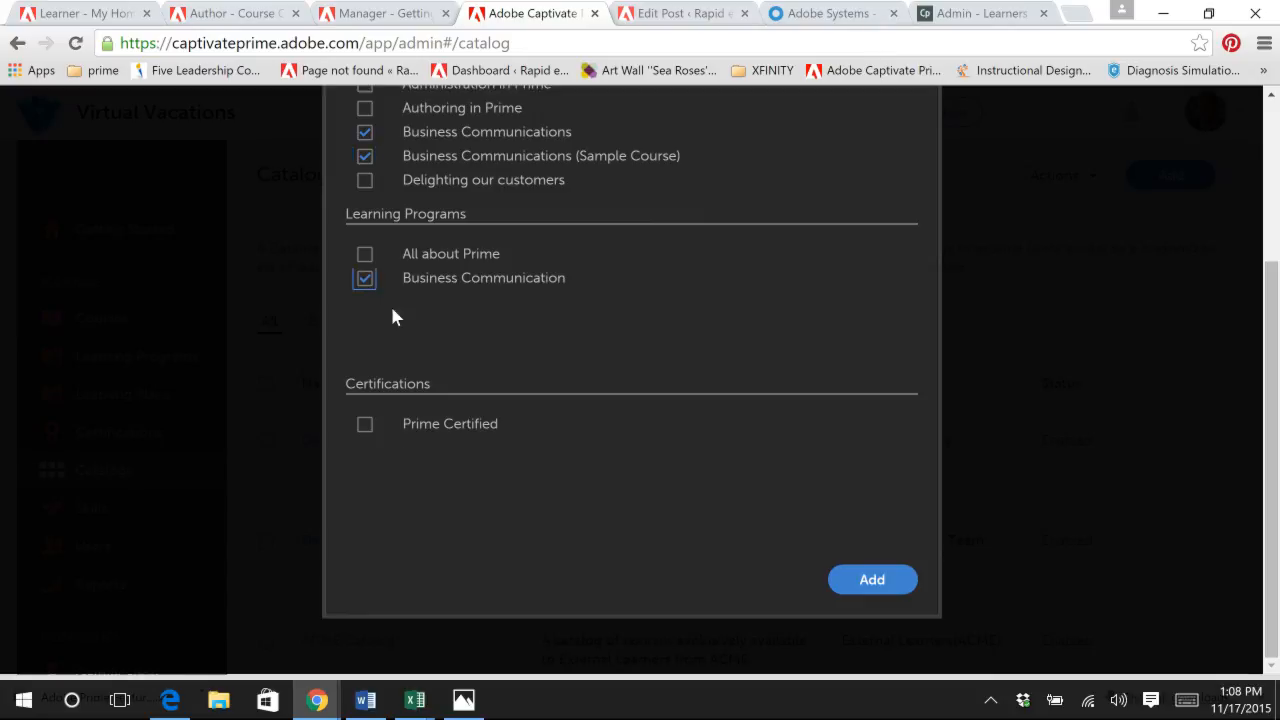
{"action": "left_click", "coordinate": [368, 436]}
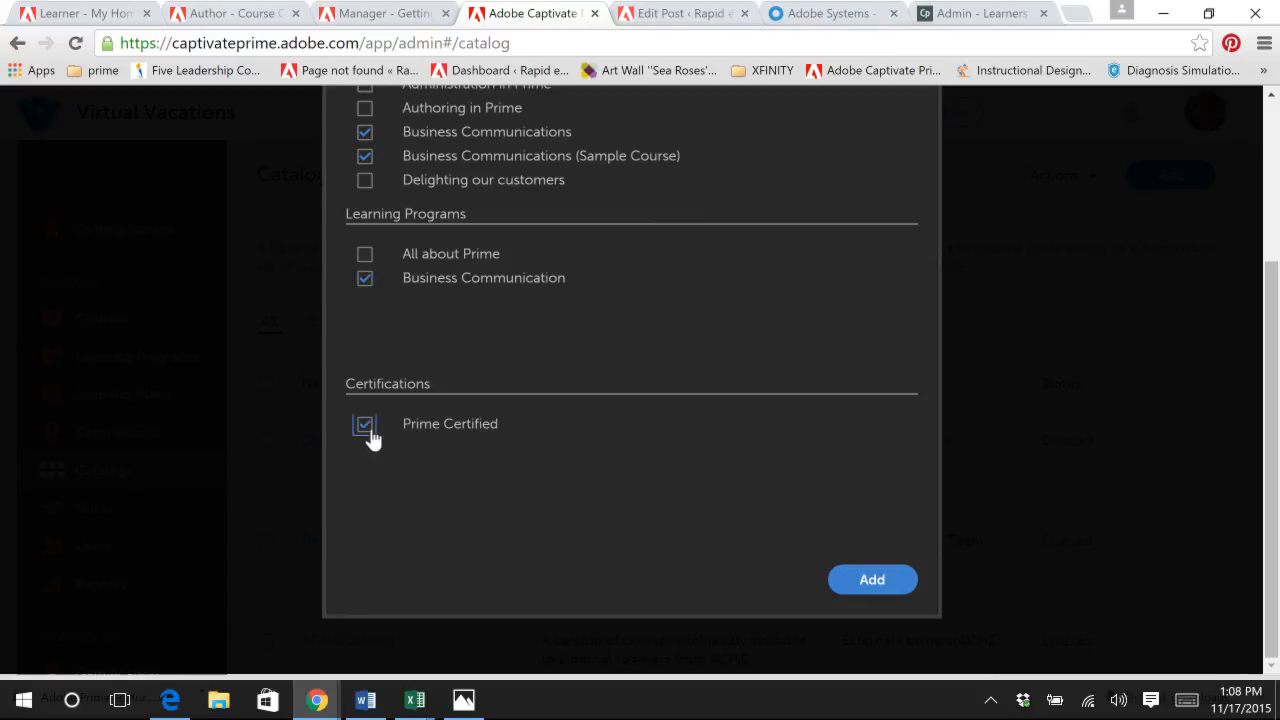
{"action": "left_click", "coordinate": [872, 581]}
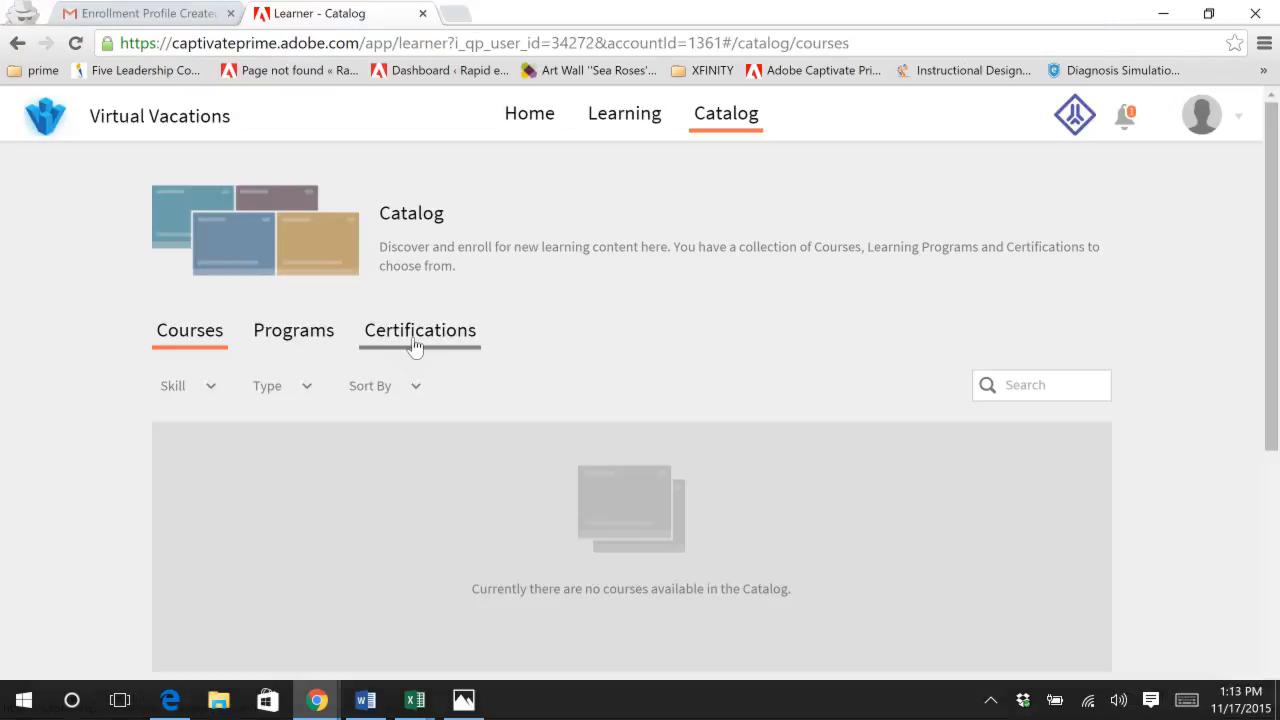
Step: Explore the Prime Certified certification among the external learner's catalog certifications, review its included courses and enroll in it
{"action": "left_click", "coordinate": [420, 333]}
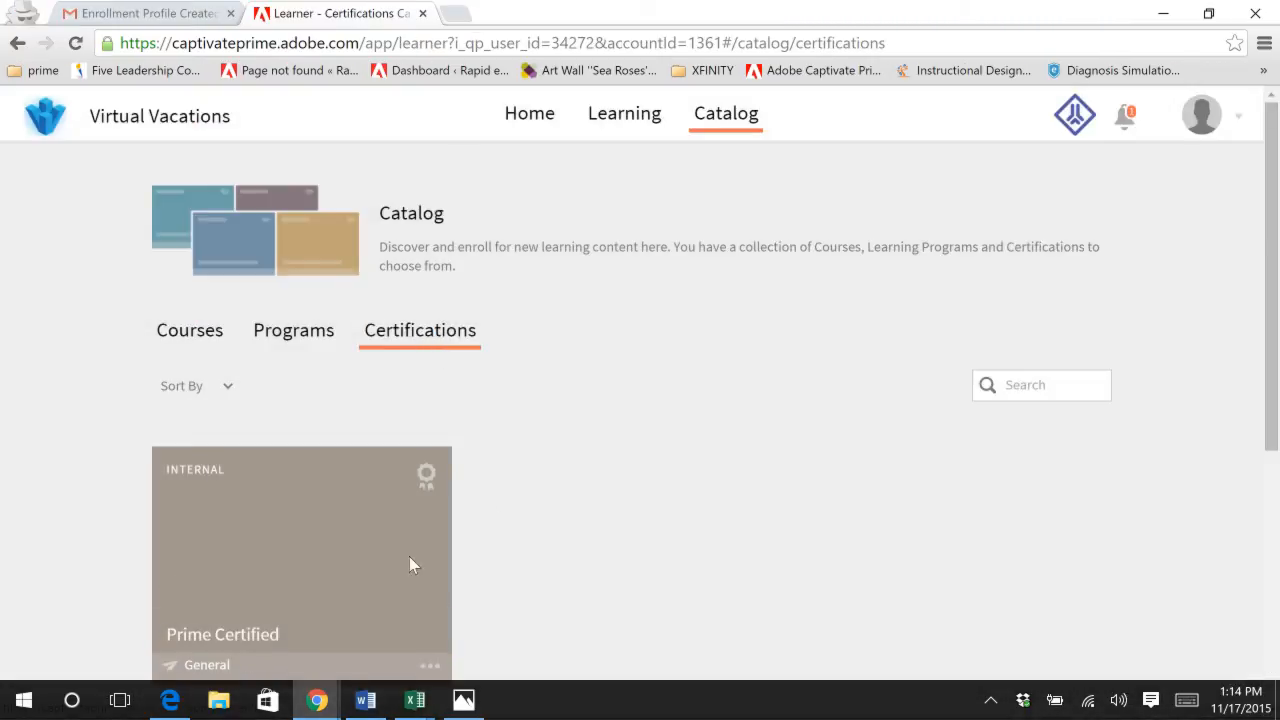
{"action": "mouse_move", "coordinate": [330, 576]}
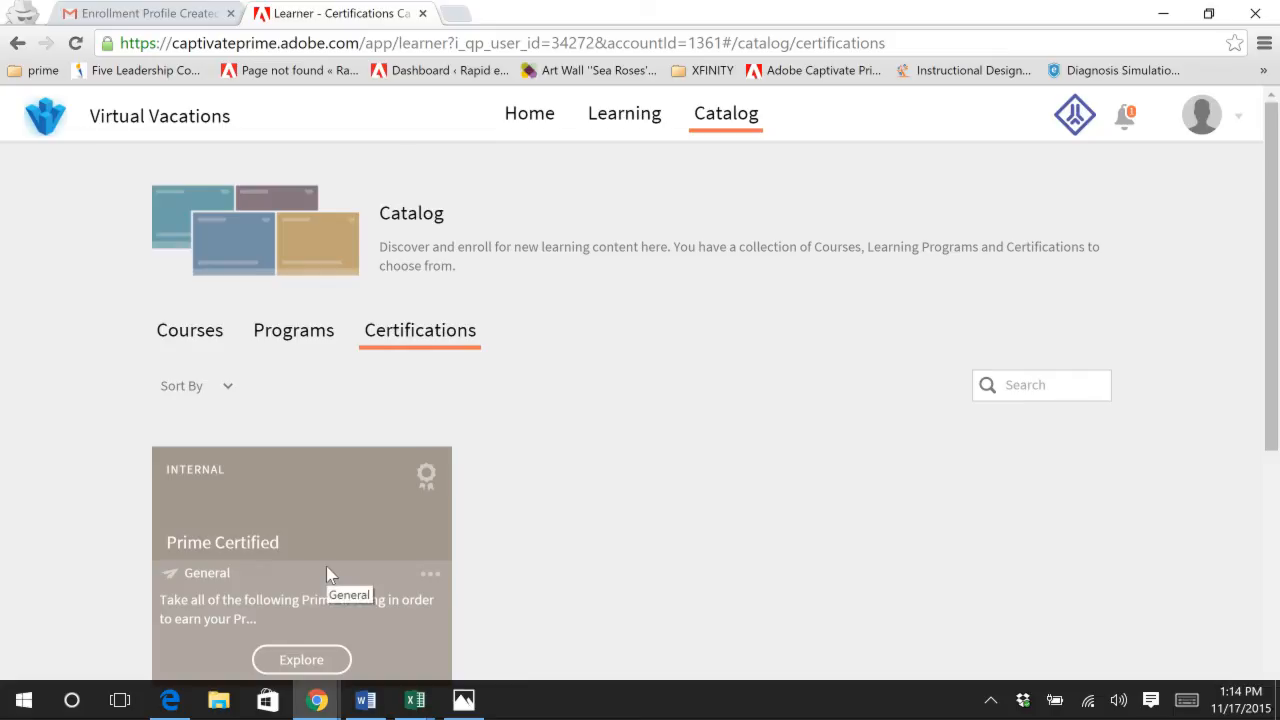
{"action": "left_click", "coordinate": [313, 655]}
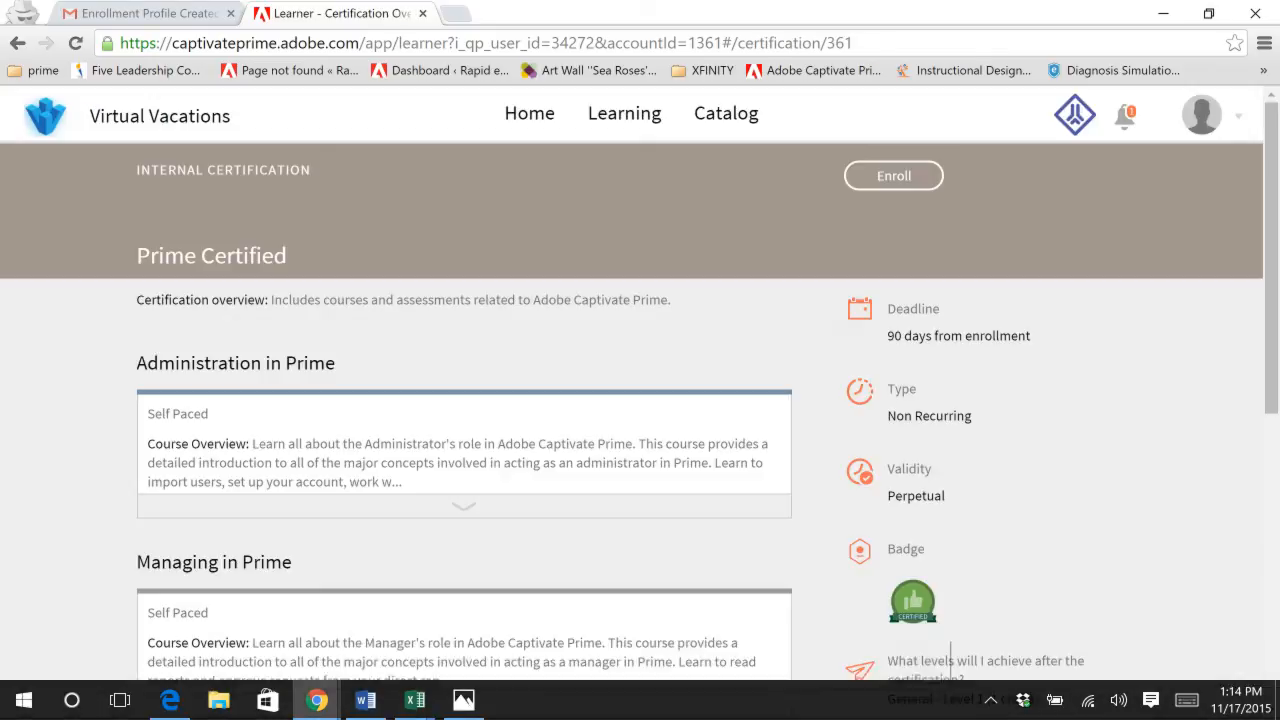
{"action": "scroll", "coordinate": [640, 533], "scroll_direction": "down", "scroll_amount": 1}
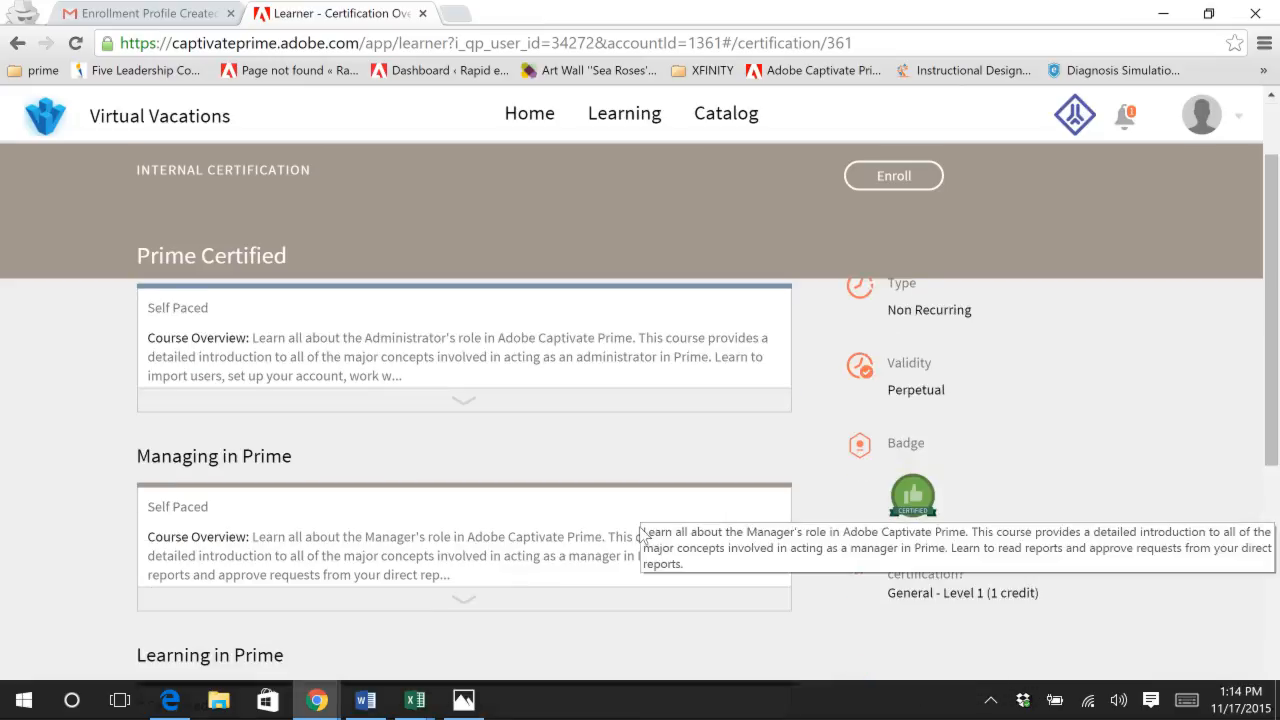
{"action": "left_click", "coordinate": [897, 180]}
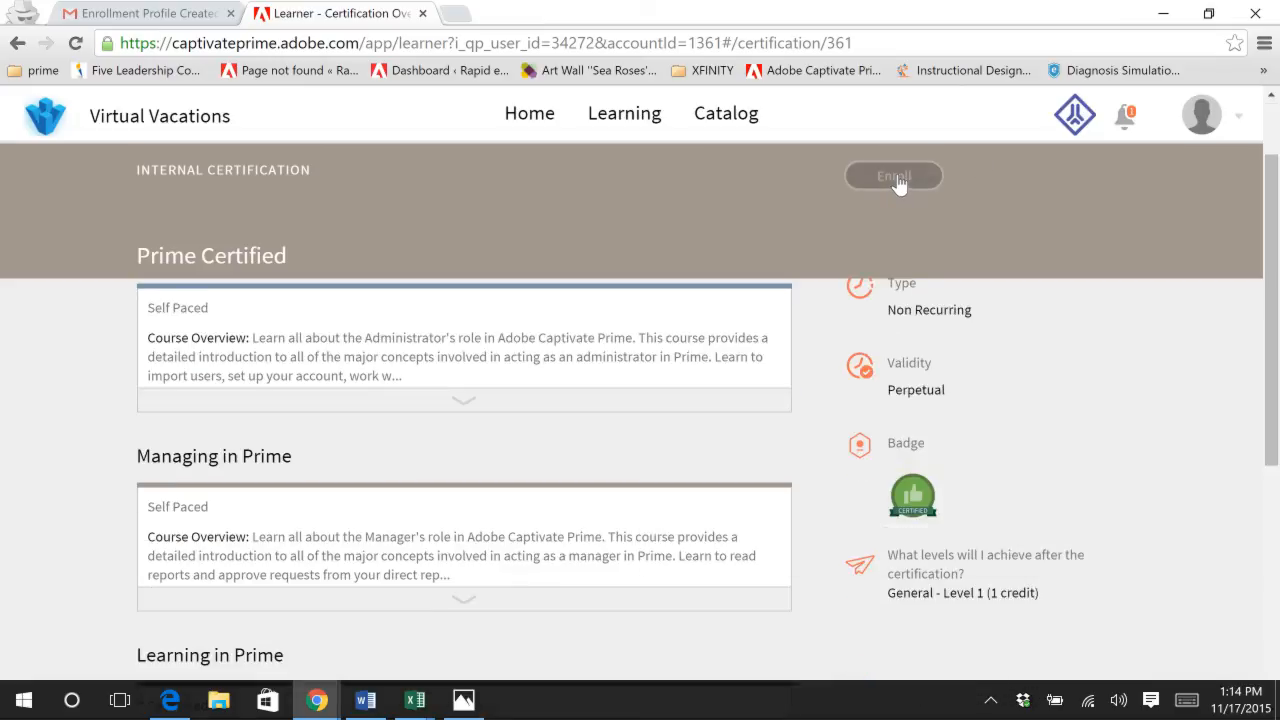